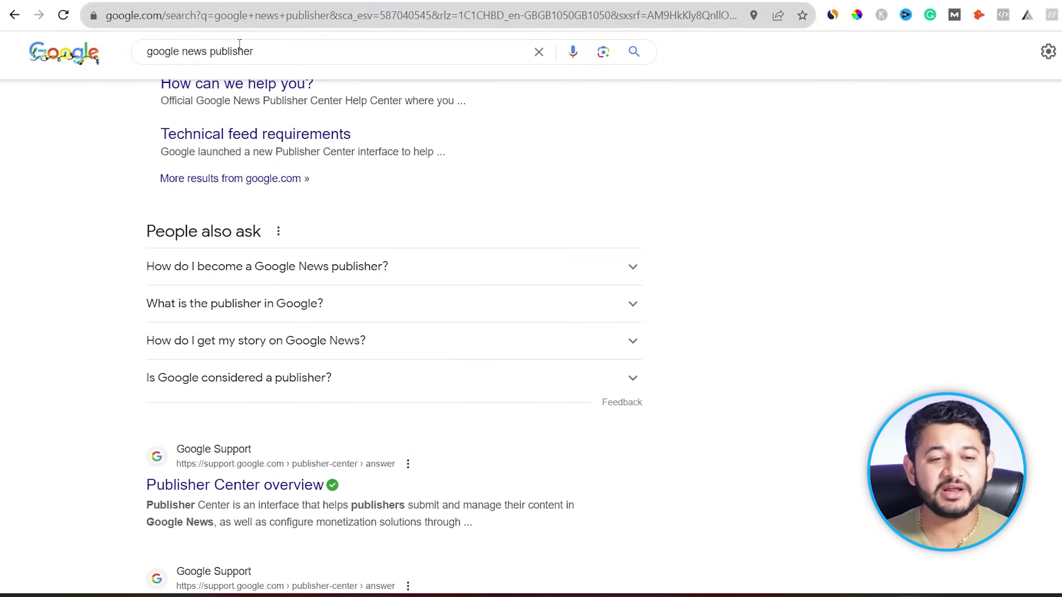
- Scroll the 'google news publisher' results down to People also ask and the Publisher Center overview
left_click_drag(255, 51, 188, 51)
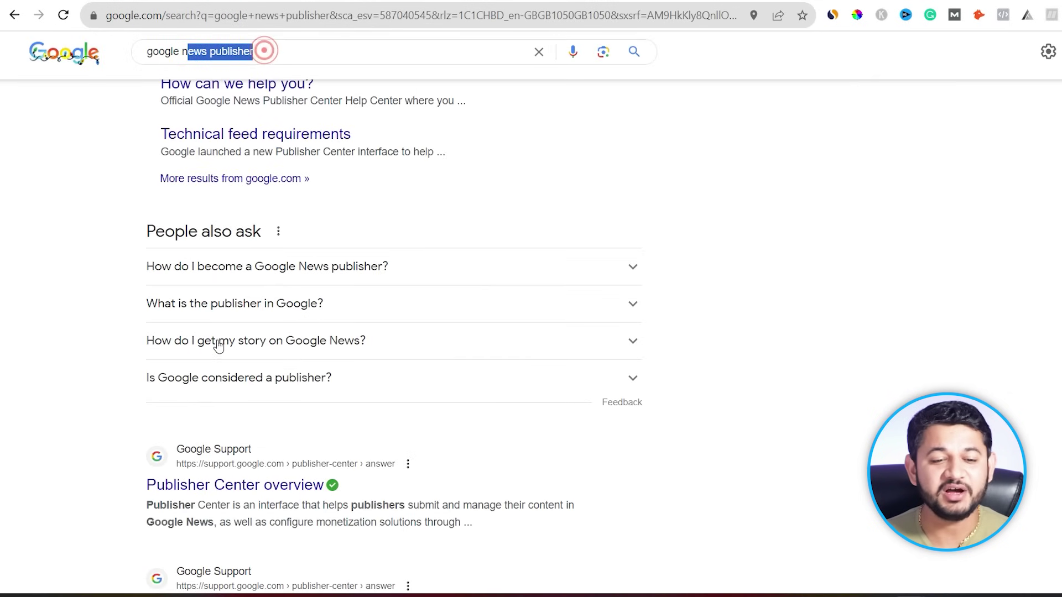
scroll(218, 346, "down", 4)
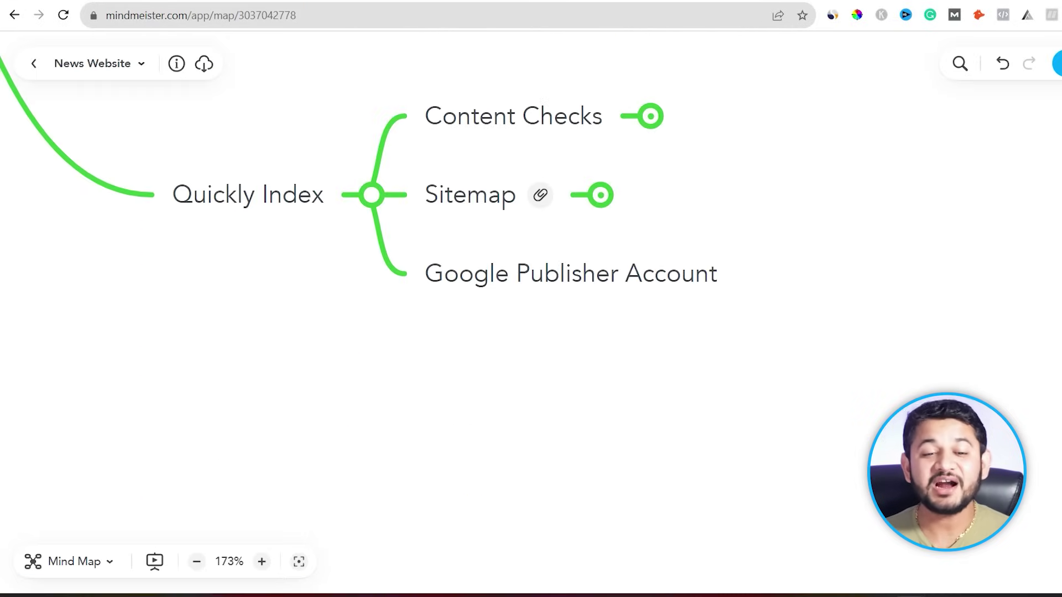
- Expand the Content Checks node on the News Website map so its five checks are visible
left_click_drag(741, 143, 575, 192)
left_click(499, 167)
left_click_drag(469, 246, 208, 338)
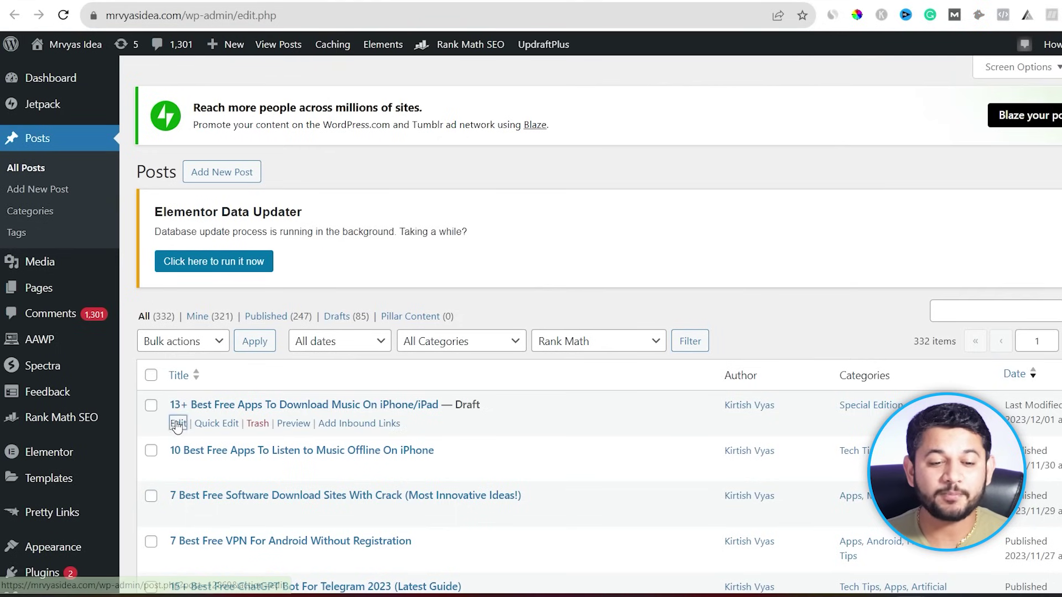
- Open the draft '13+ Best Free Apps To Download Music On iPhone/iPad' in a new editor tab
right_click(178, 423)
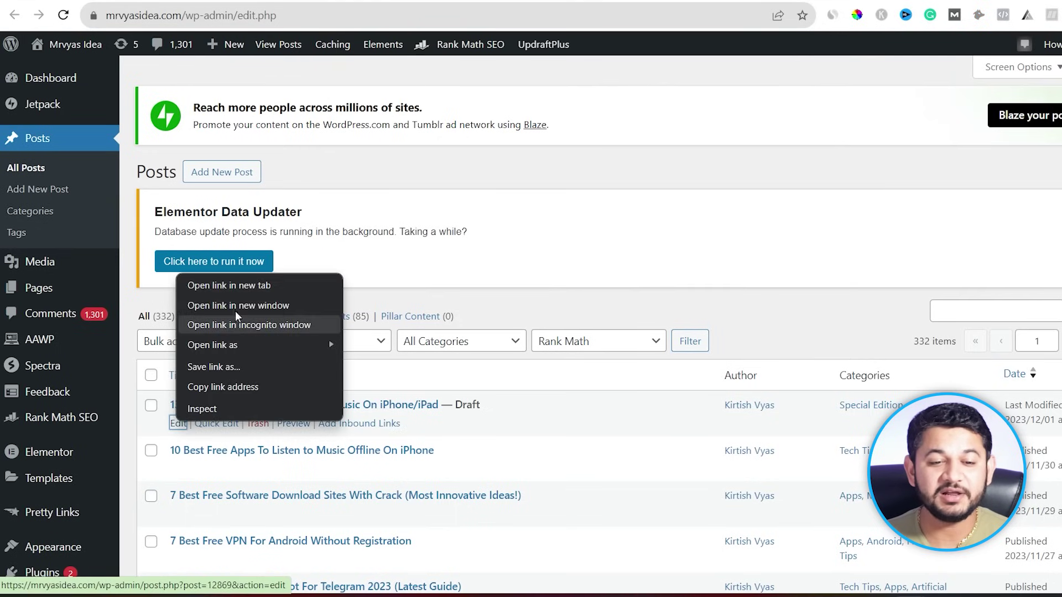
left_click(243, 285)
mouse_move(59, 525)
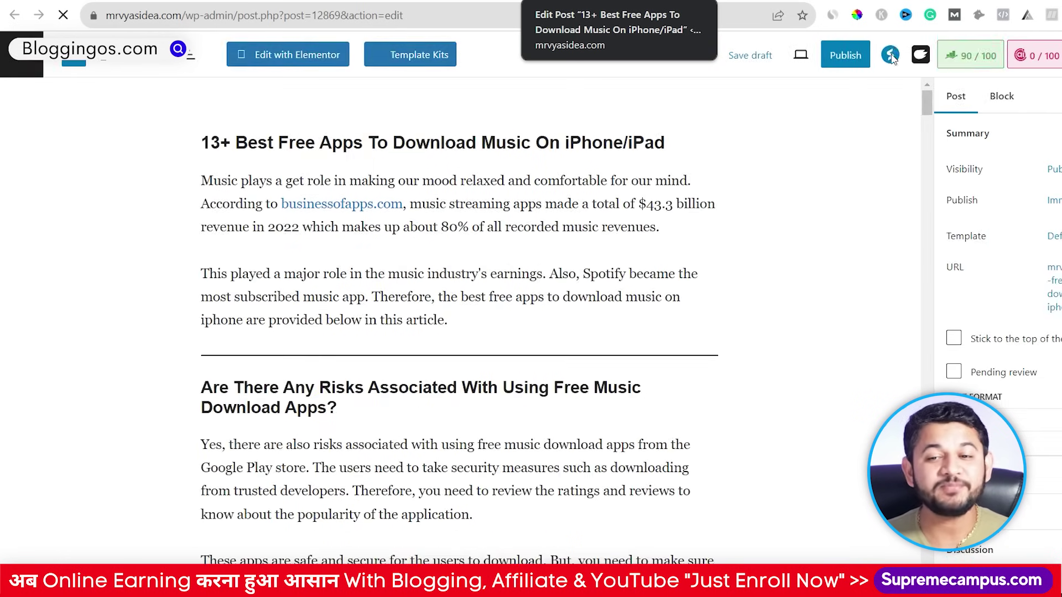
- Change the post's Rank Math Article schema type from Blog Post to News Article
left_click(959, 57)
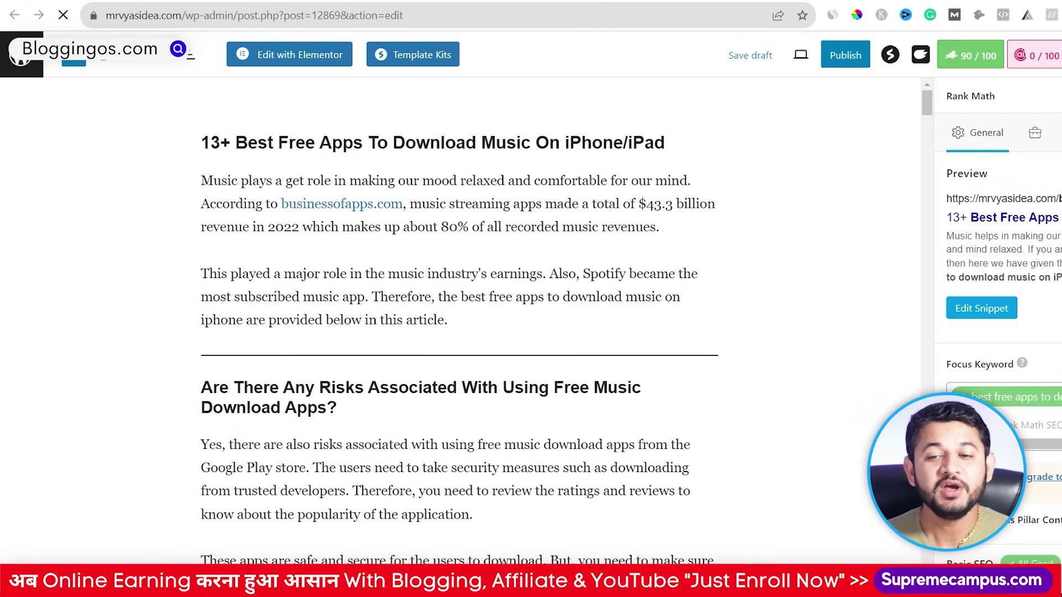
left_click(1055, 131)
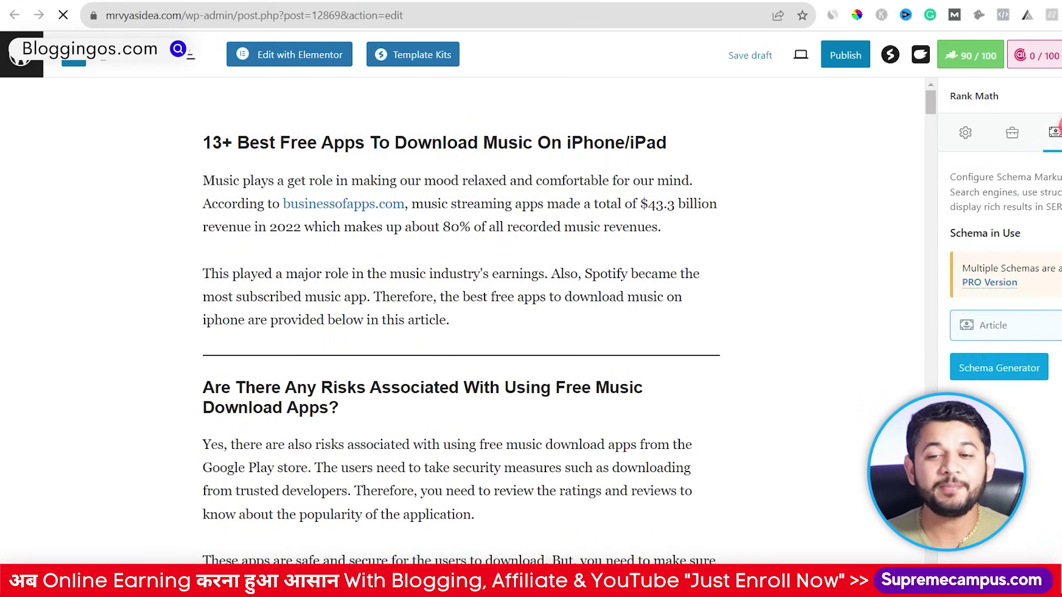
left_click(993, 326)
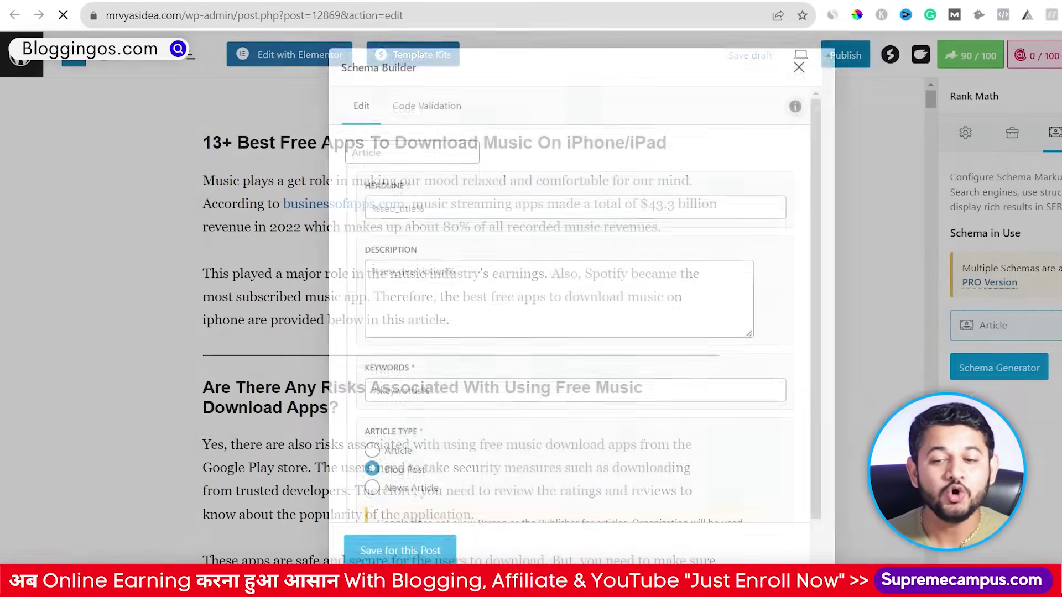
scroll(395, 445, "down", 2)
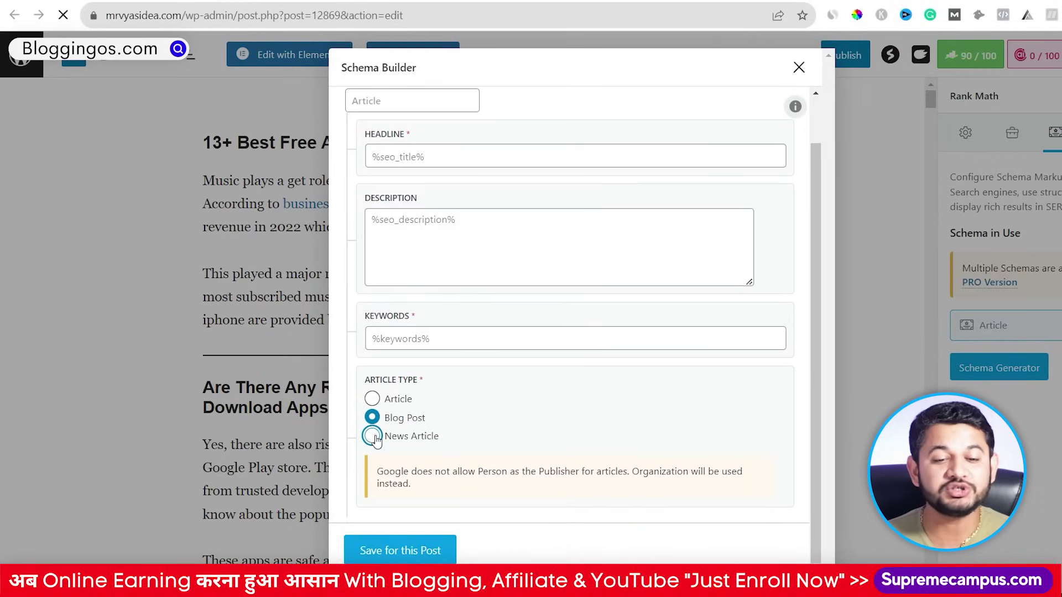
left_click(372, 437)
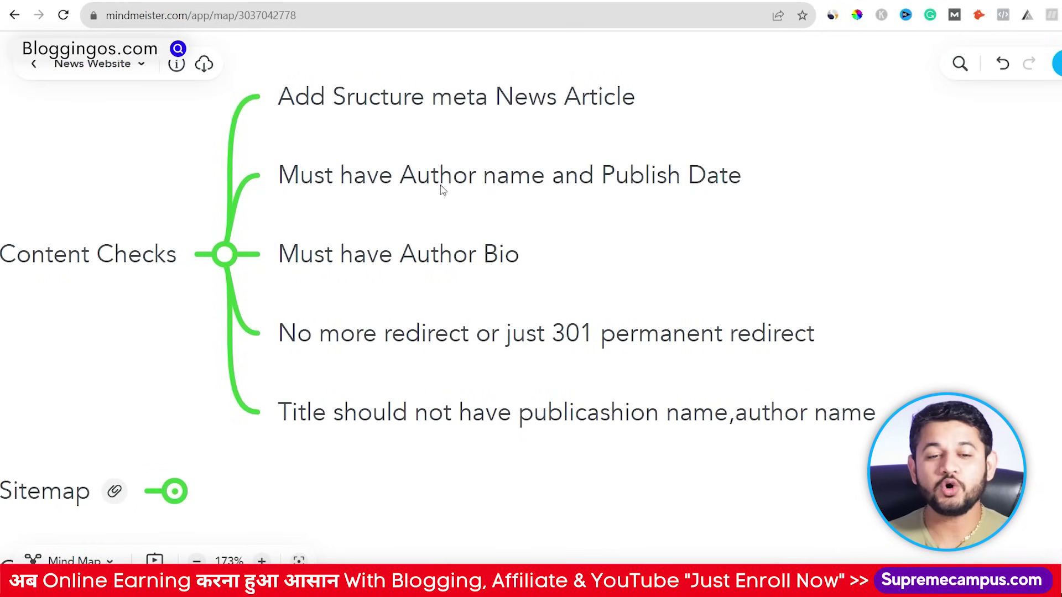
- Select the 'Must have Author name and Publish Date' check and load the mrvyasidea.com homepage in a new tab
left_click(435, 177)
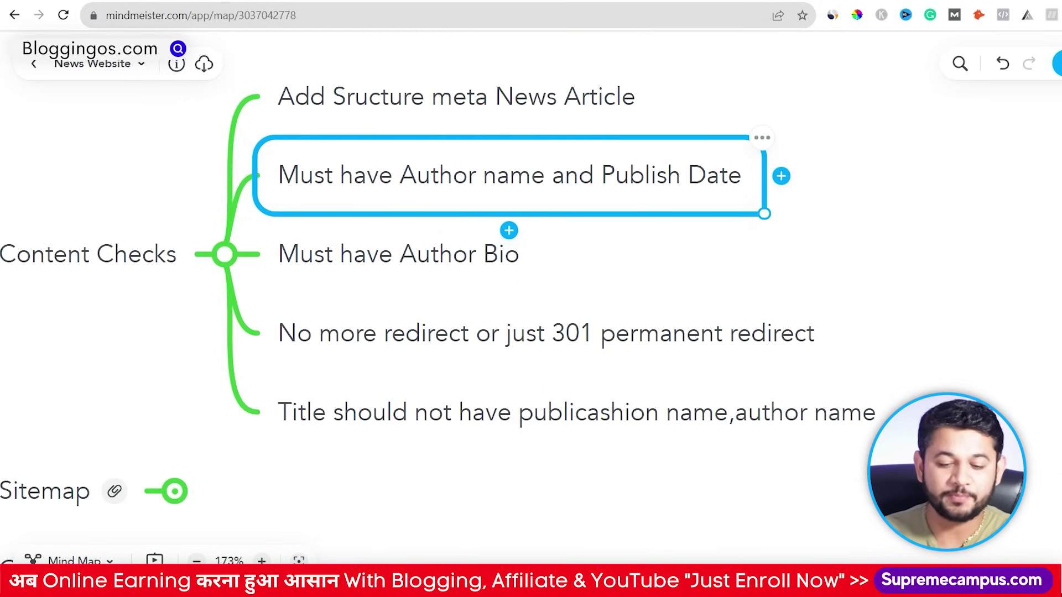
key("ctrl+t")
type("mrvyas")
key("Return")
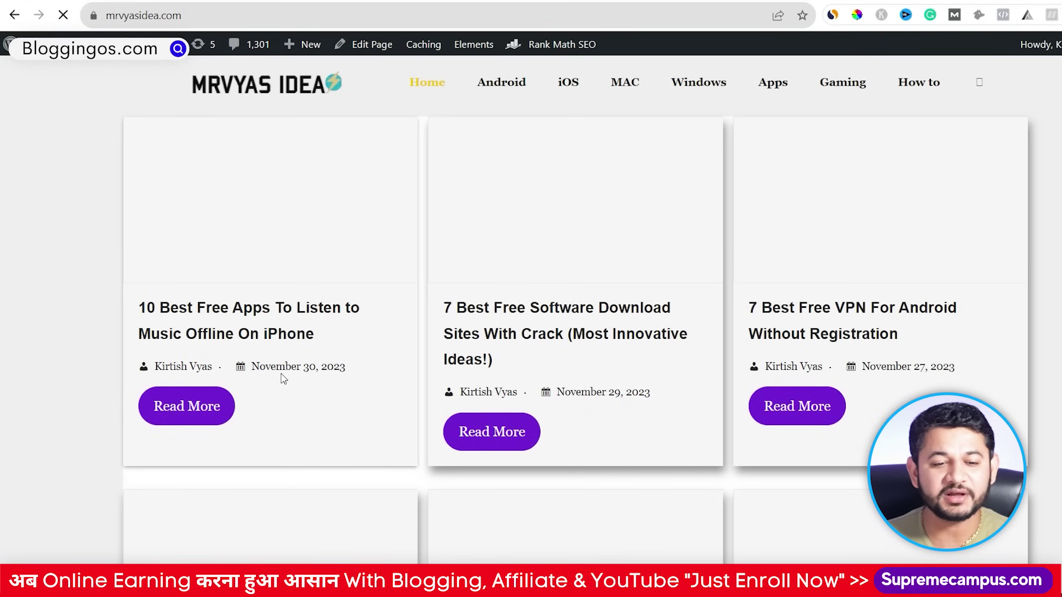
- Open the '10 Best Free Apps To Listen to Music Offline On iPhone' post and highlight its Last Updated date
left_click(241, 315)
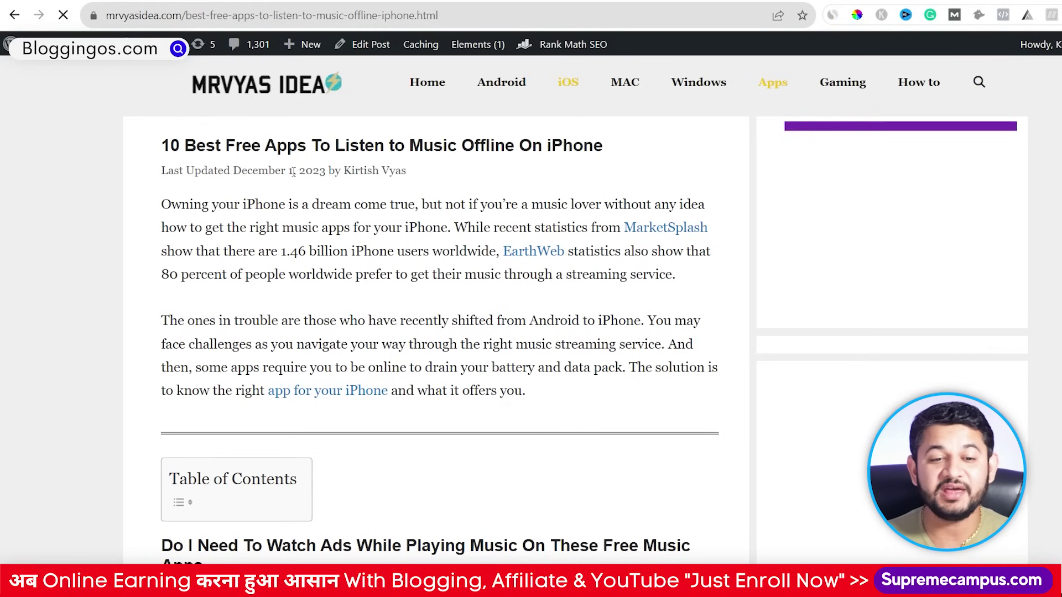
left_click_drag(281, 171, 421, 176)
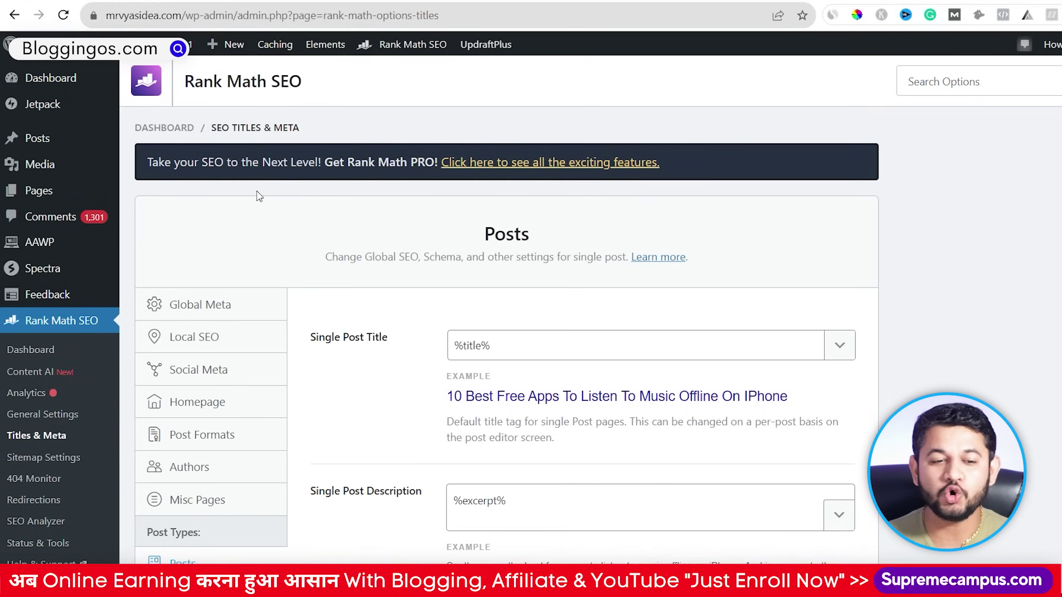
- Scroll Rank Math's Titles & Meta settings, then go to Appearance > Customize for the GeneratePress theme
scroll(70, 272, "down", 5)
mouse_move(57, 399)
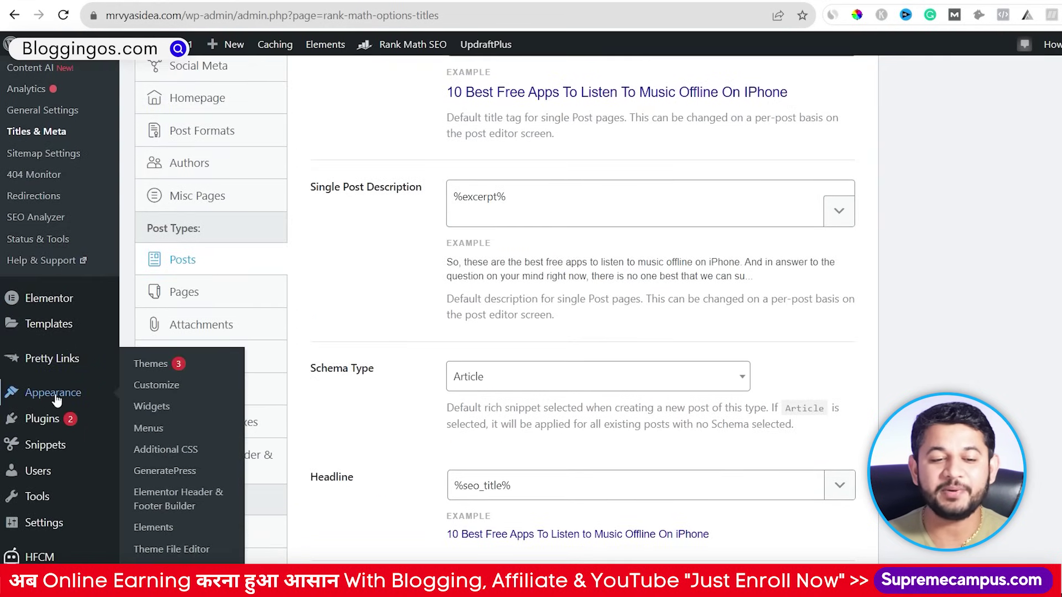
left_click(160, 386)
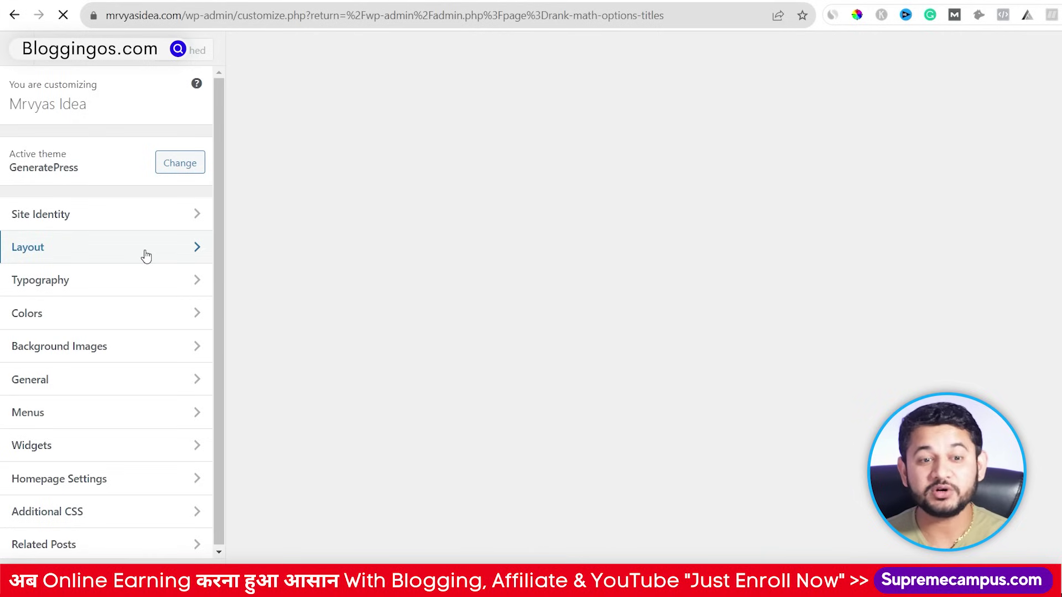
- Confirm the Blog layout's Single tab has Display post date and post author enabled
left_click(66, 253)
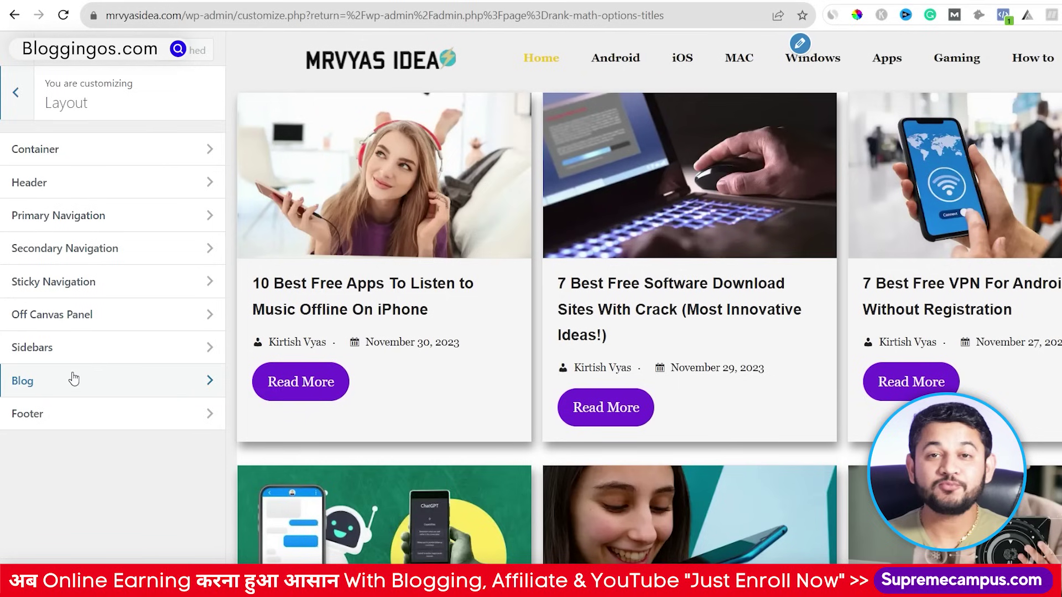
left_click(72, 379)
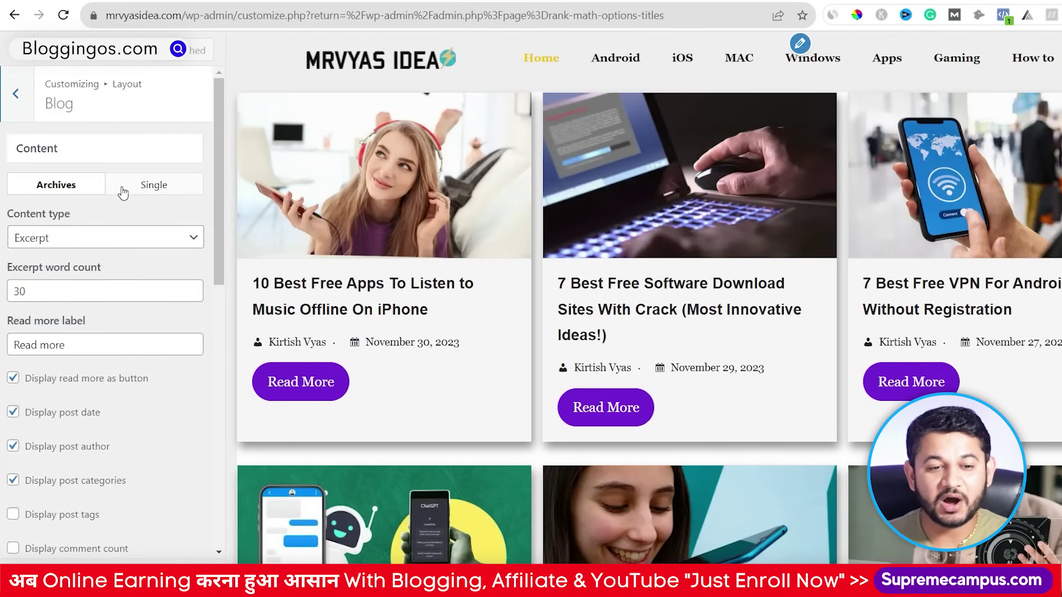
left_click(147, 188)
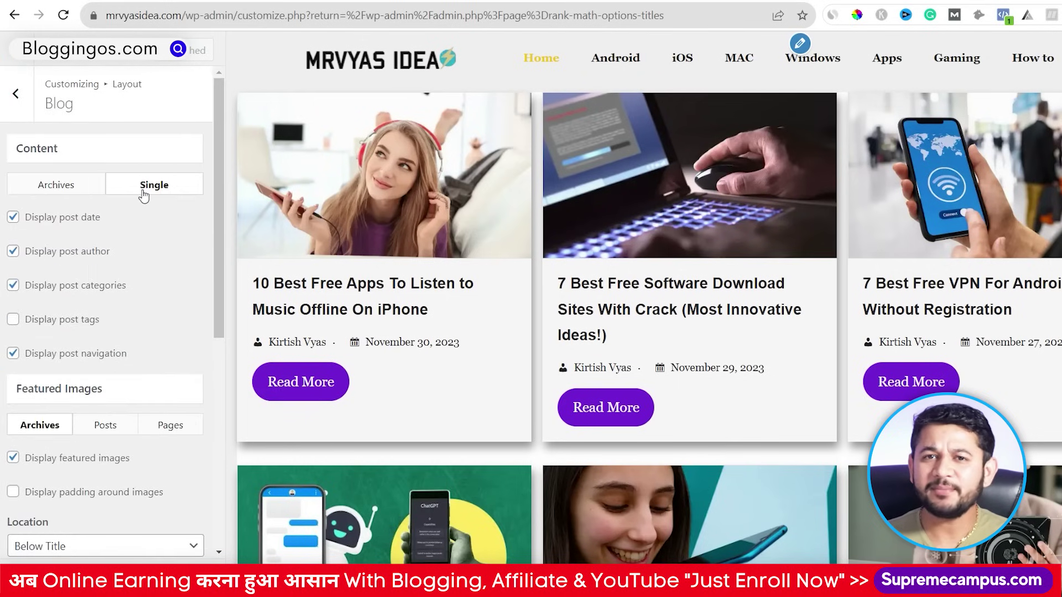
scroll(107, 274, "down", 3)
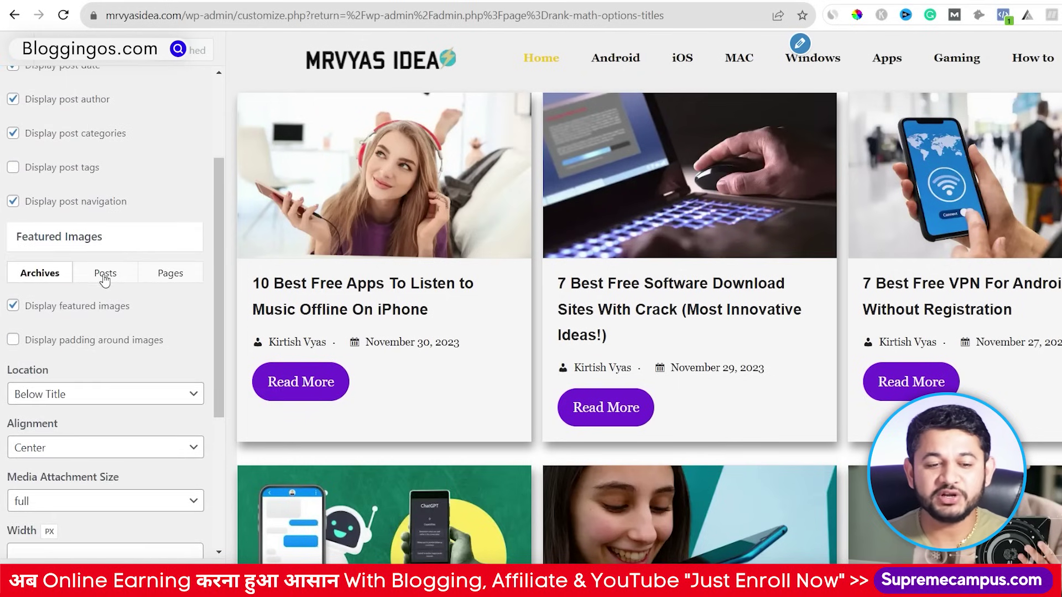
scroll(107, 279, "up", 3)
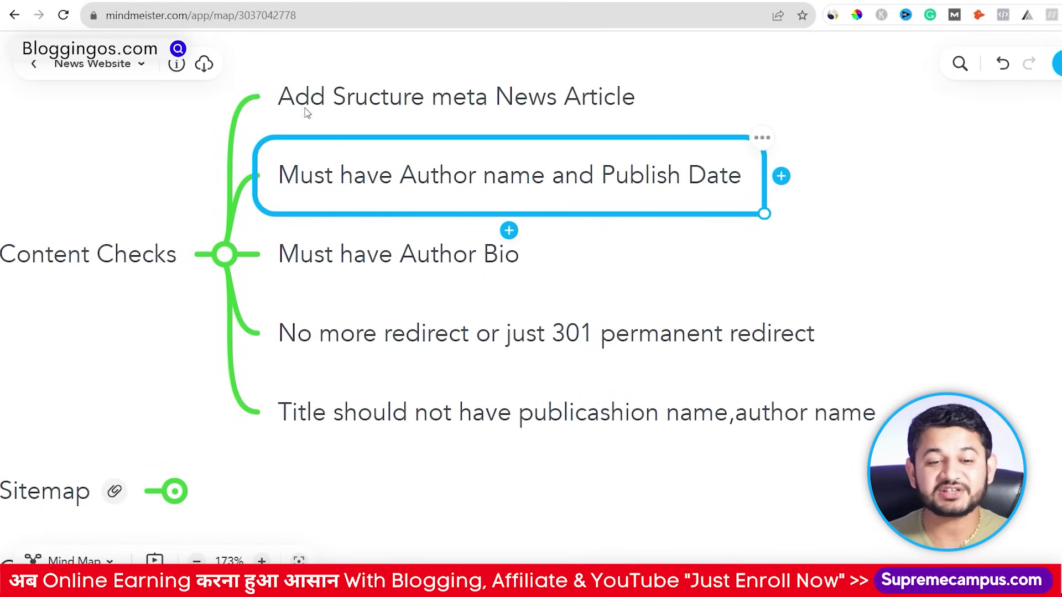
- Select the 'Must have Author Bio' check and scroll the live post down to its author box
left_click(435, 256)
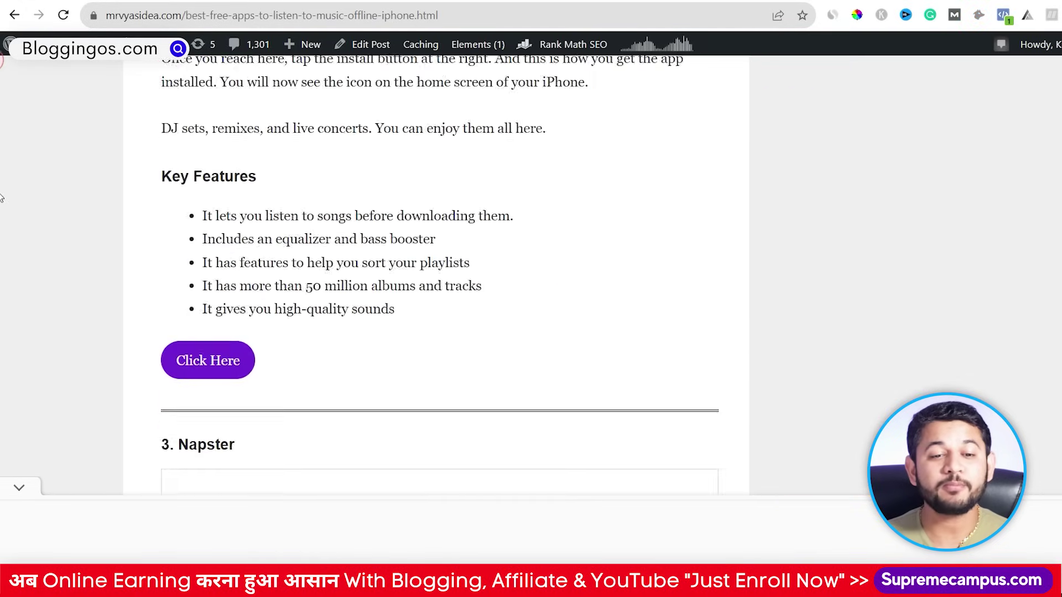
scroll(1, 277, "down", 20)
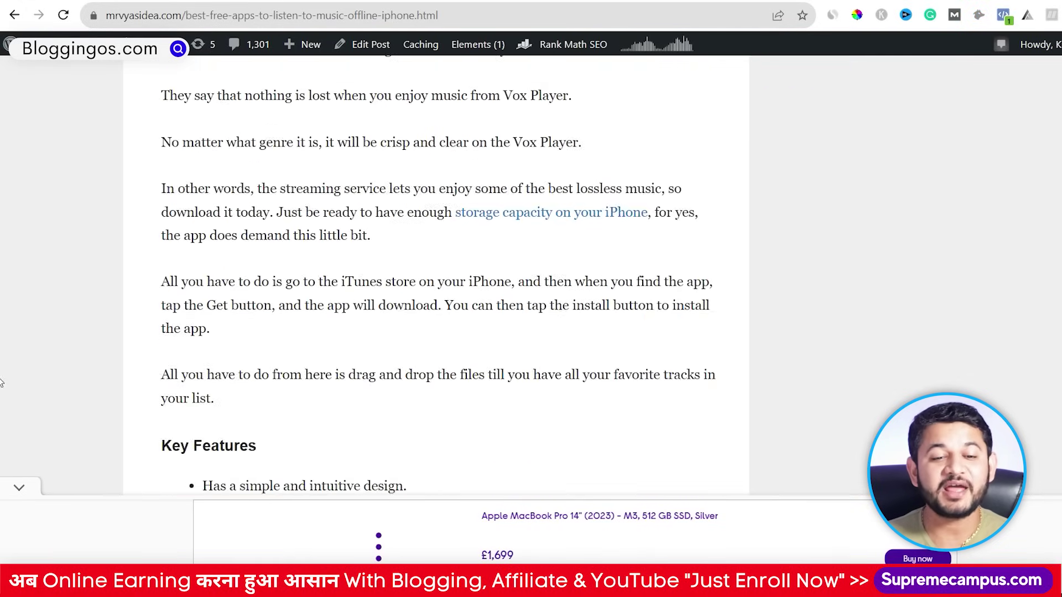
scroll(1, 421, "down", 10)
scroll(1, 460, "down", 20)
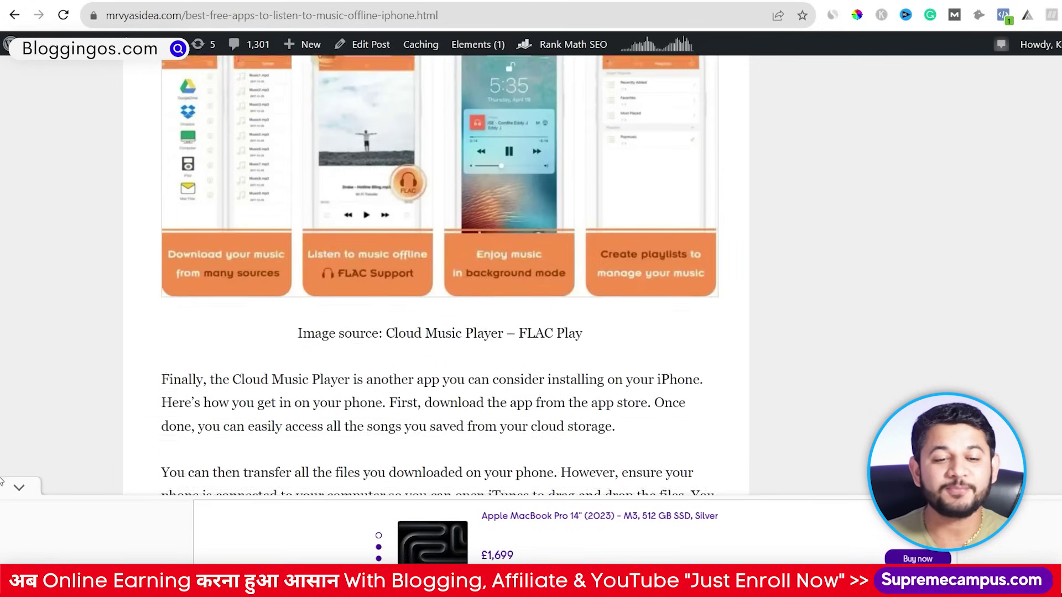
scroll(1, 555, "down", 10)
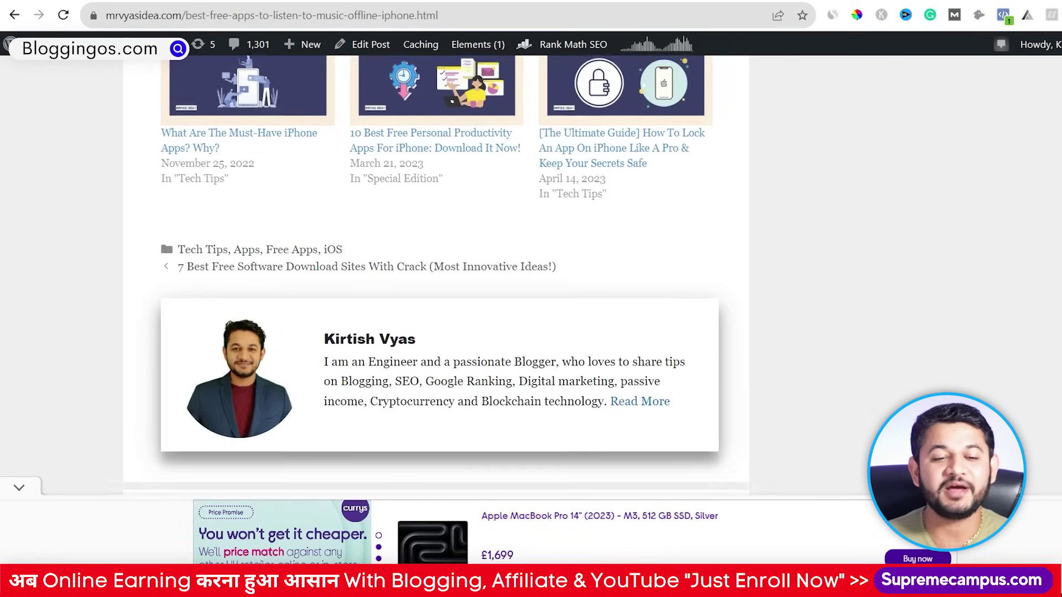
mouse_move(211, 338)
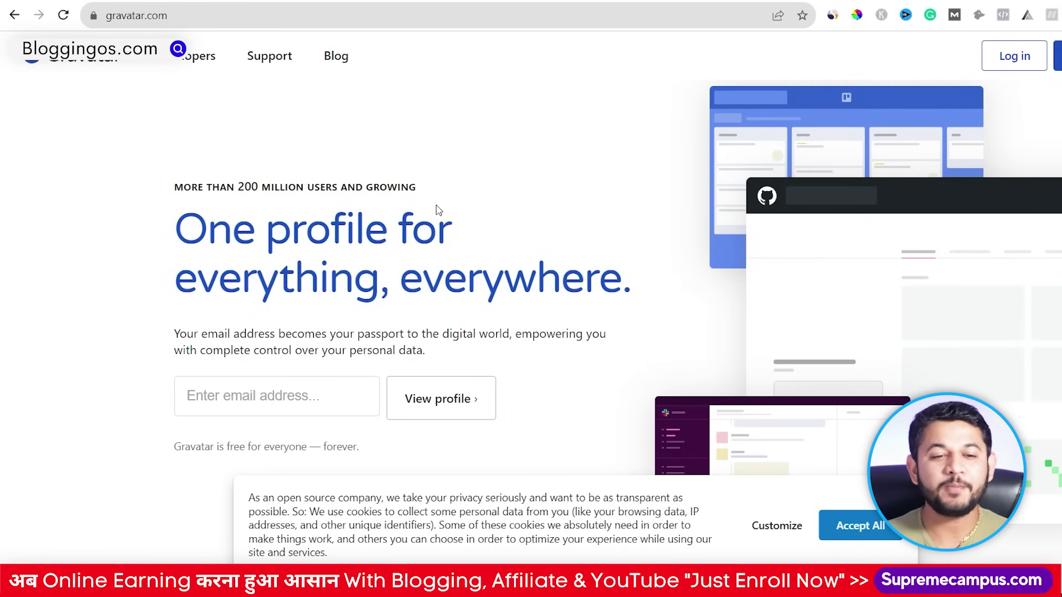
- Browse the Gravatar homepage, scrolling down and back up
scroll(437, 209, "down", 5)
scroll(437, 209, "up", 4)
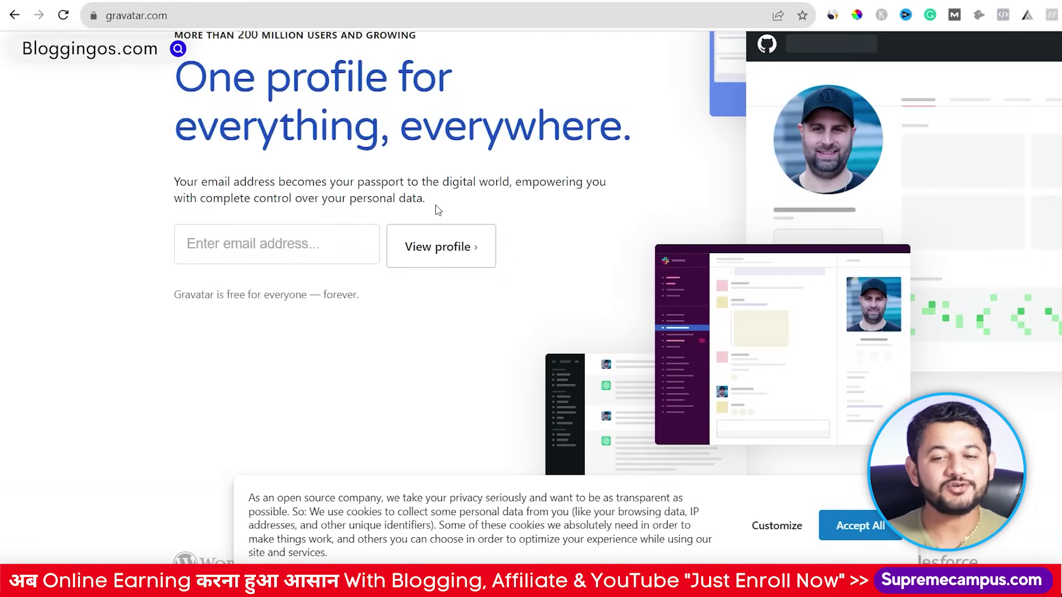
scroll(437, 209, "up", 2)
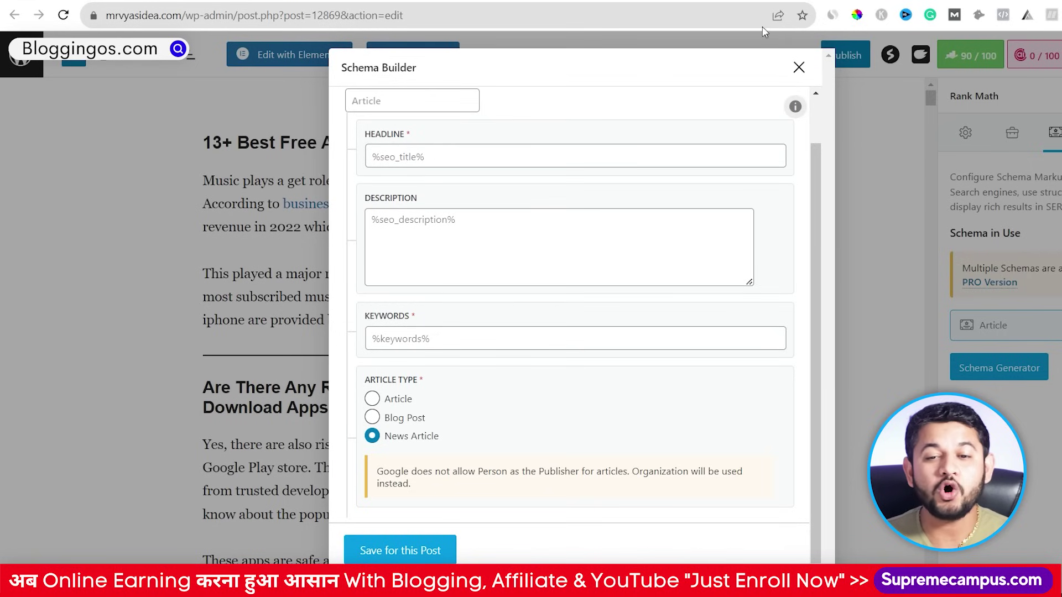
- Close the Schema Builder with News Article confirmed and select the redirects checklist item
left_click(800, 68)
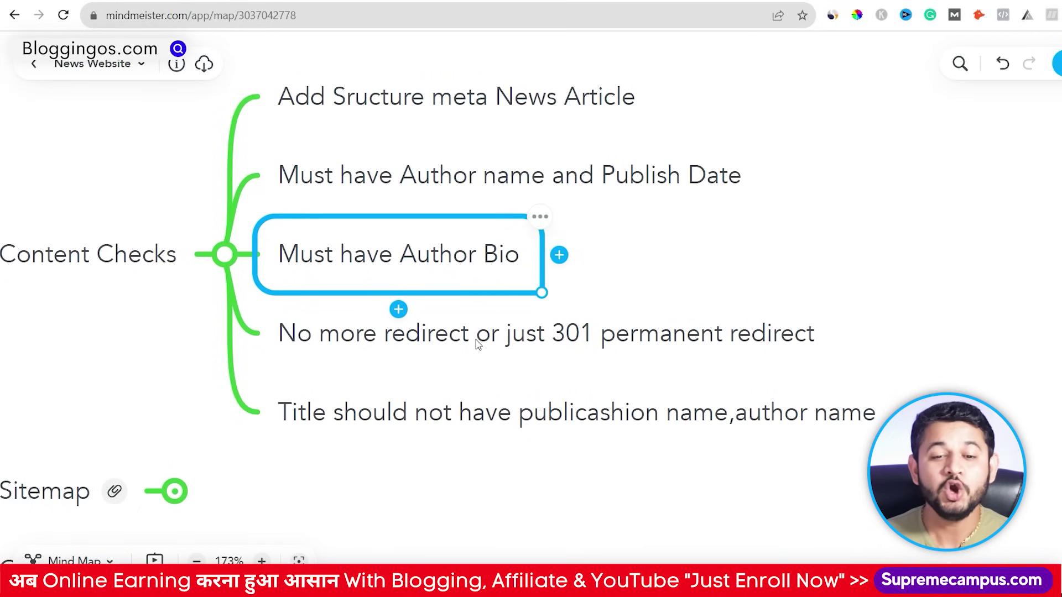
left_click(476, 340)
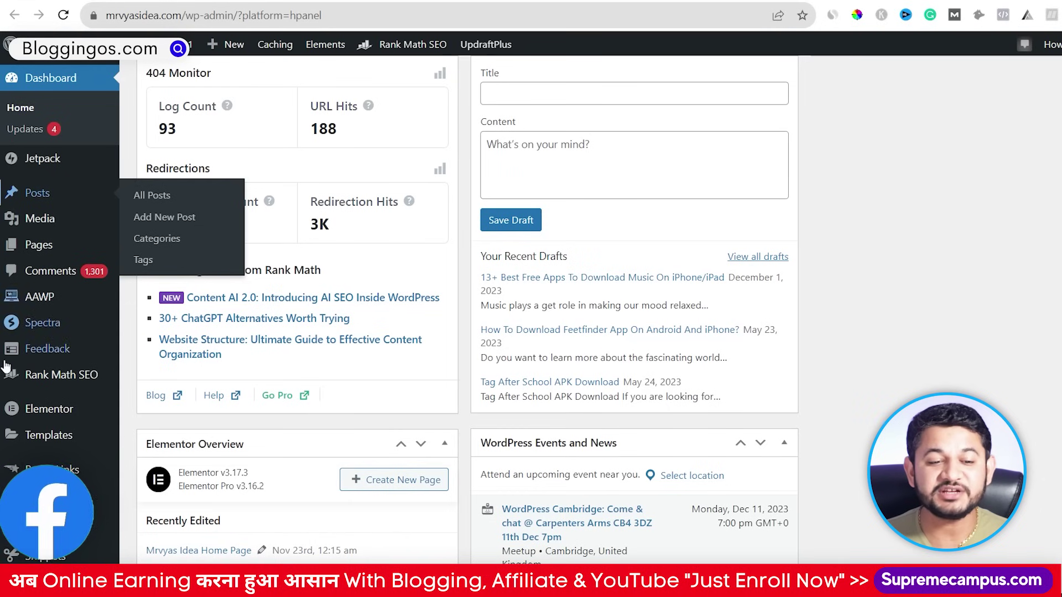
scroll(33, 409, "down", 10)
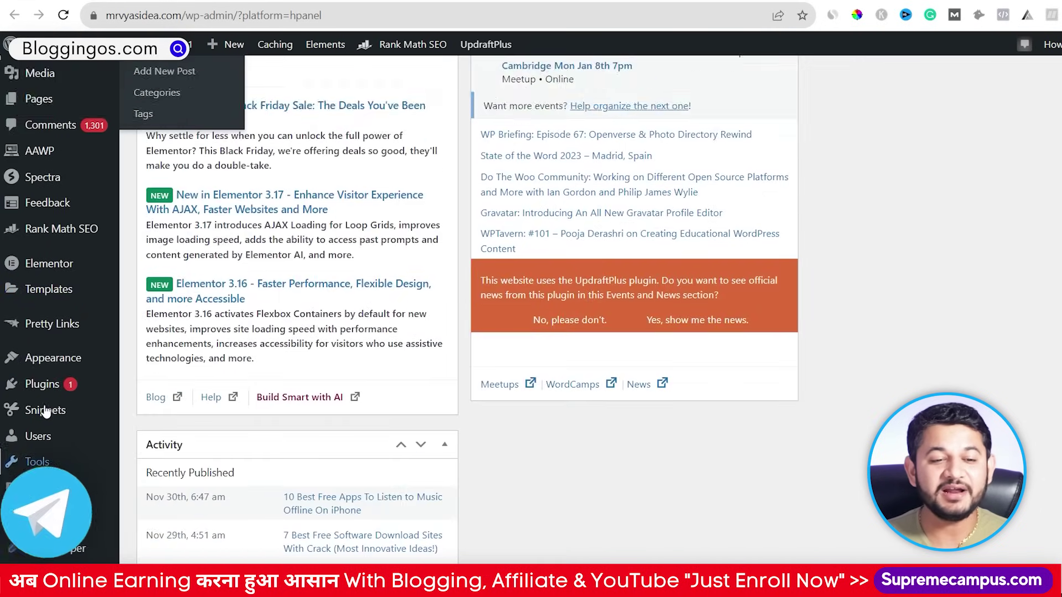
scroll(46, 412, "up", 5)
mouse_move(52, 382)
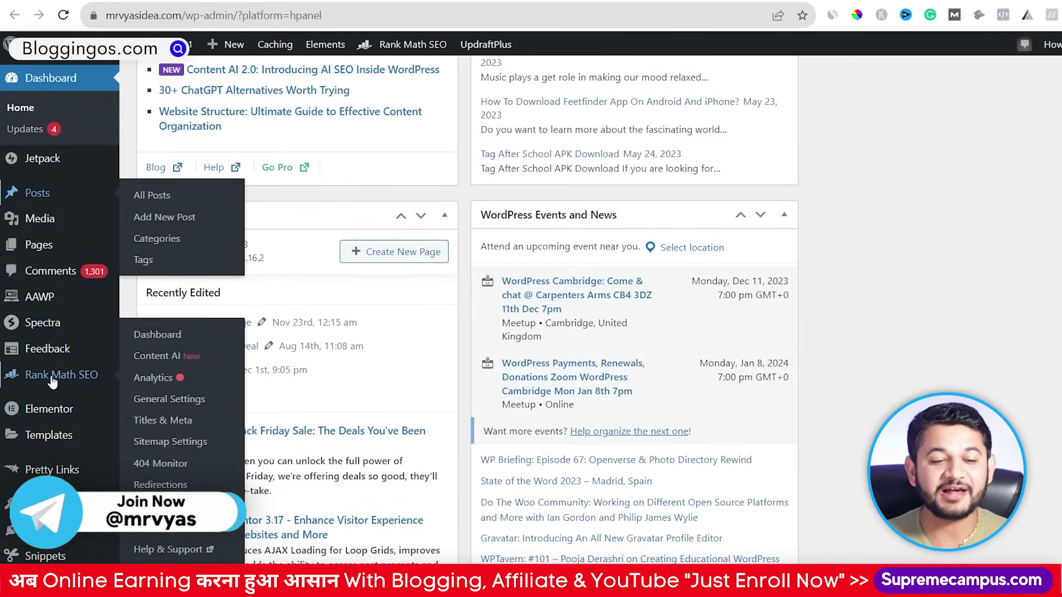
left_click(181, 485)
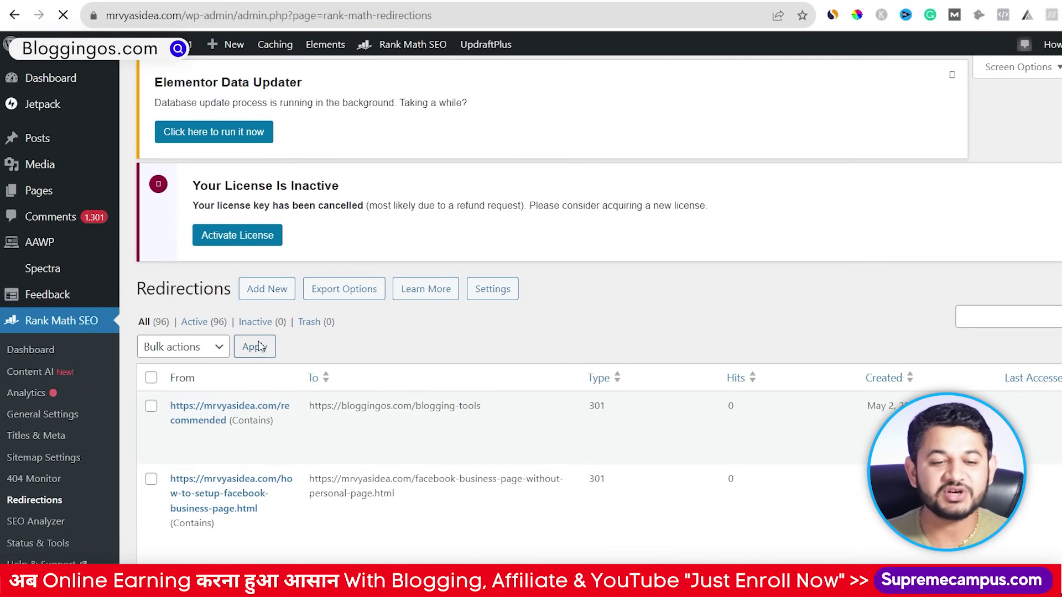
scroll(608, 354, "down", 2)
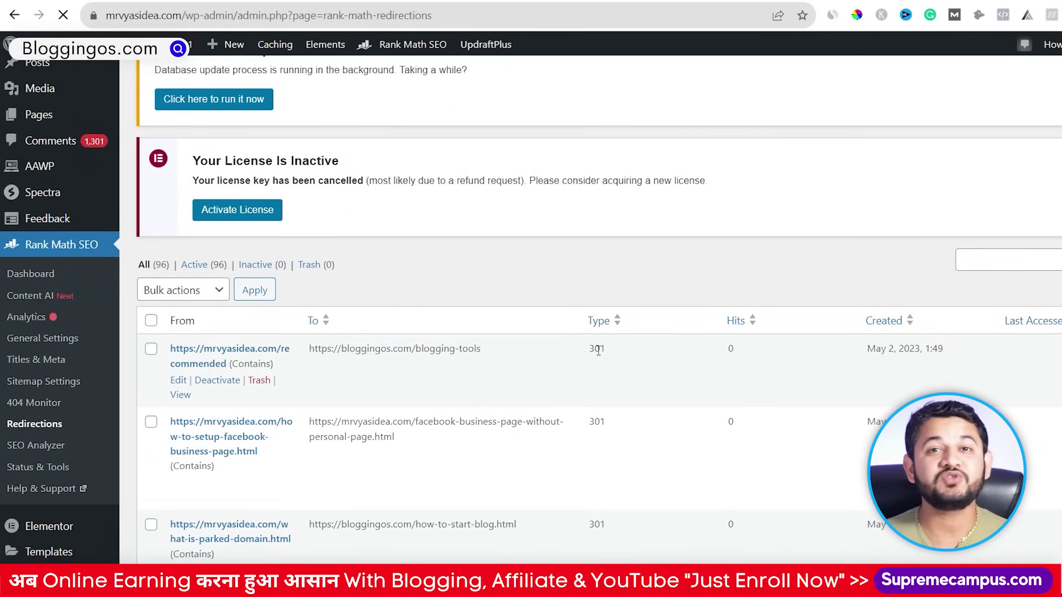
left_click(175, 380)
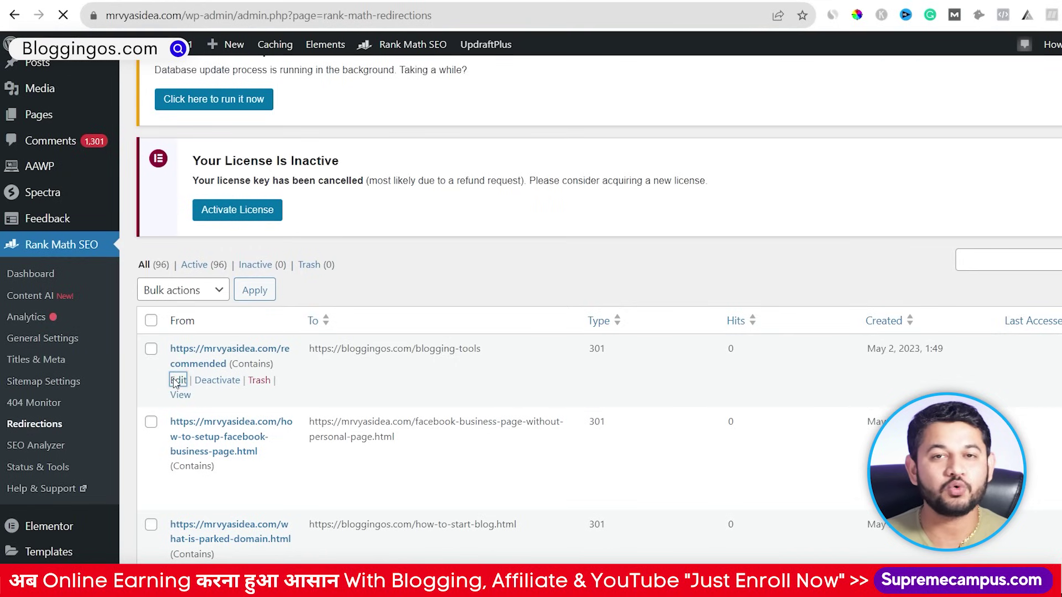
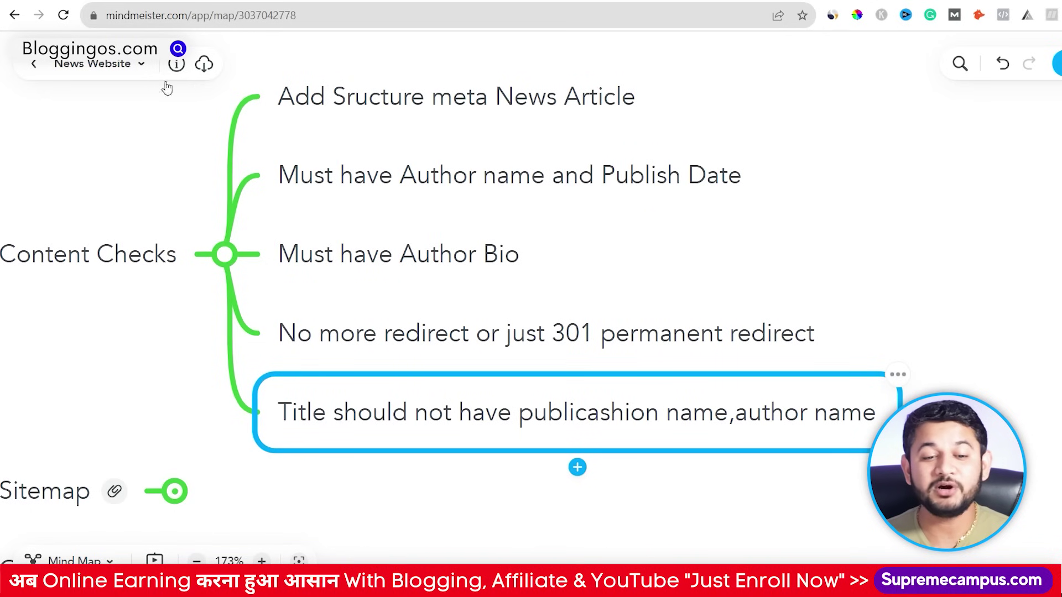
- Load the site's Rank Math sitemap index (mrvyasidea.com) in a new browser tab
left_click_drag(136, 390, 387, 258)
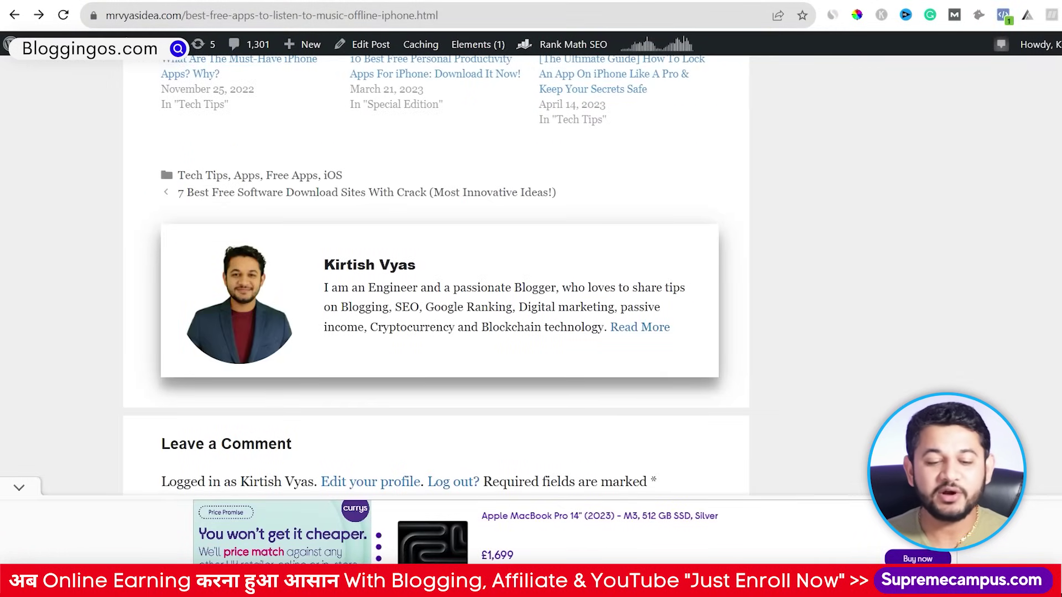
key("ctrl+t")
type("mrvyas")
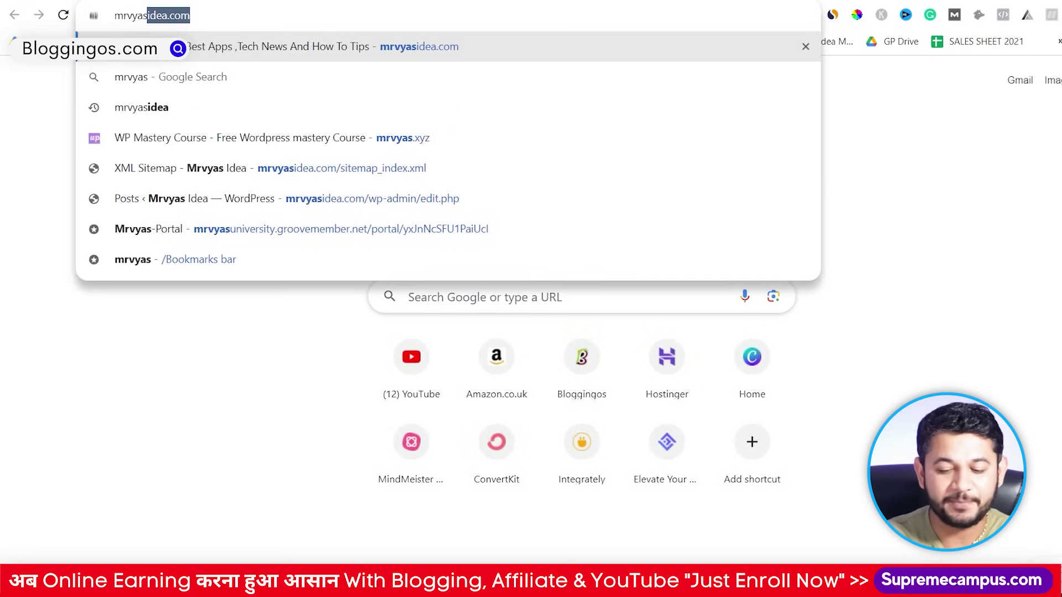
type("idea.com/site")
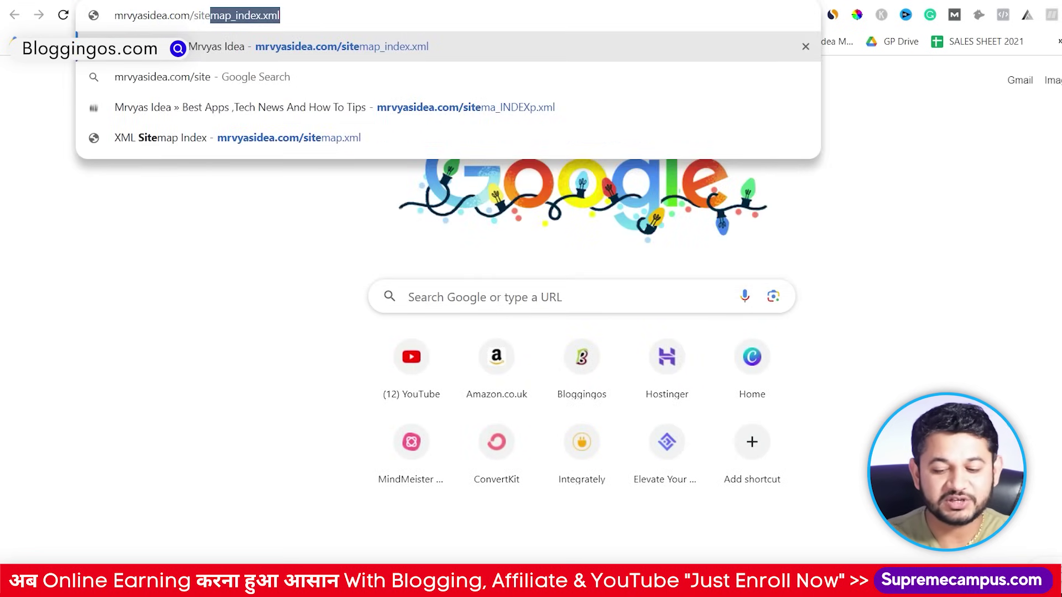
key("Return")
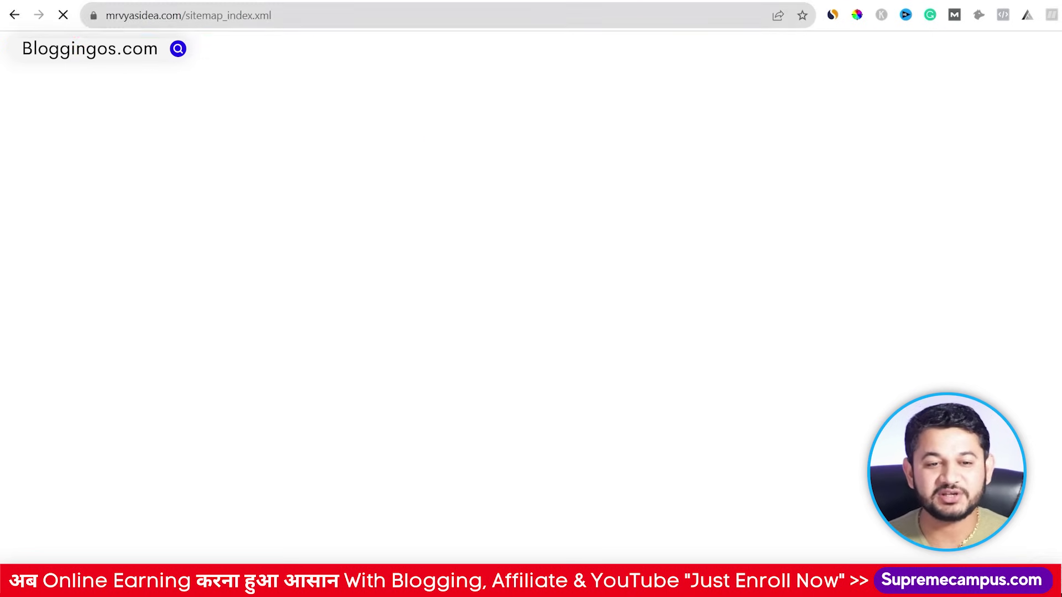
left_click(306, 15)
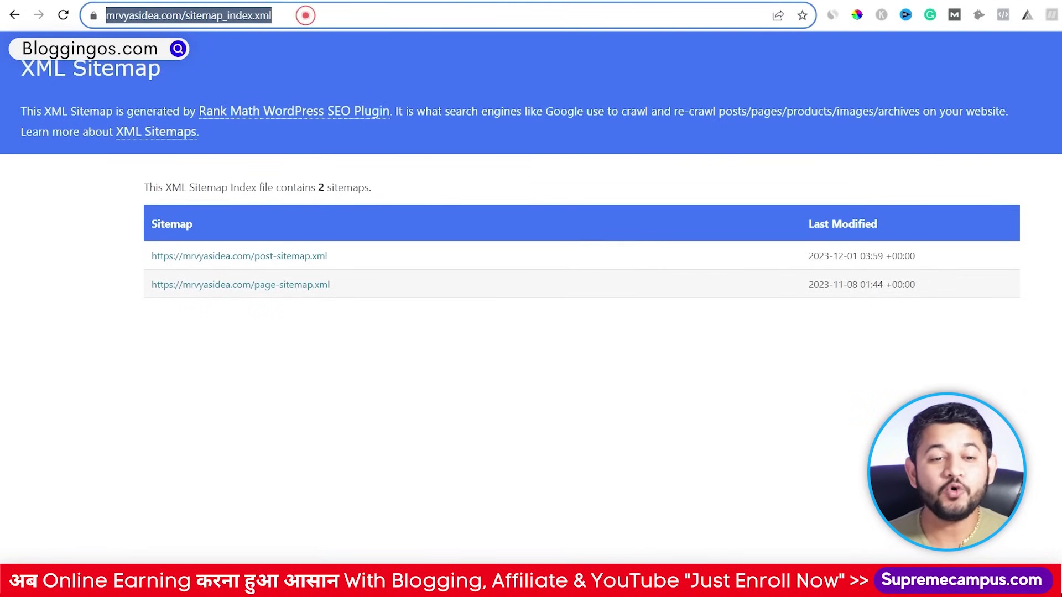
- Review post-sitemap.xml's 247 URLs, then return to the sitemap index and the mind map
left_click(291, 258)
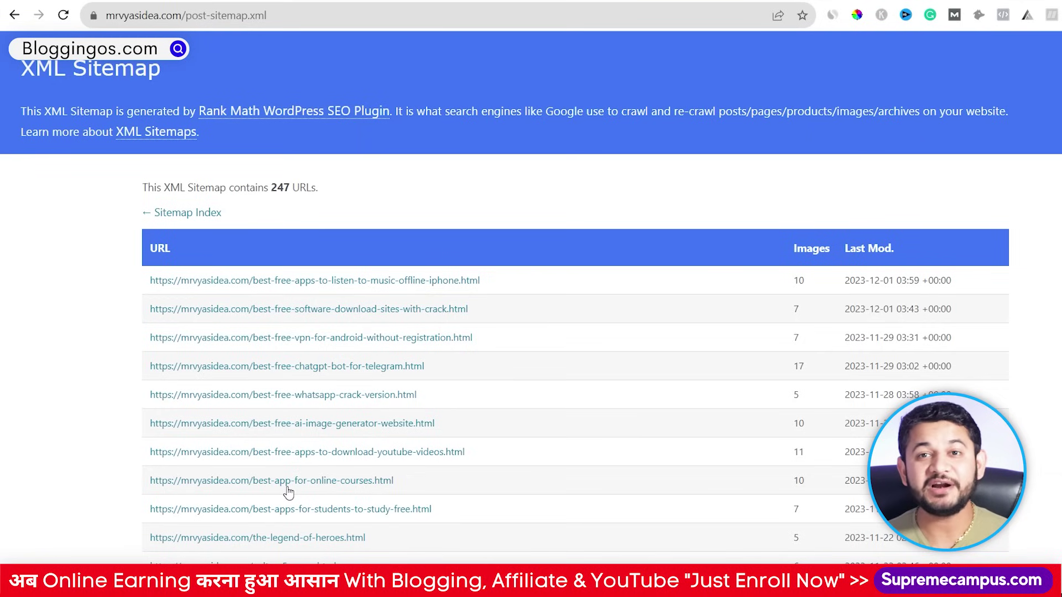
scroll(611, 371, "down", 3)
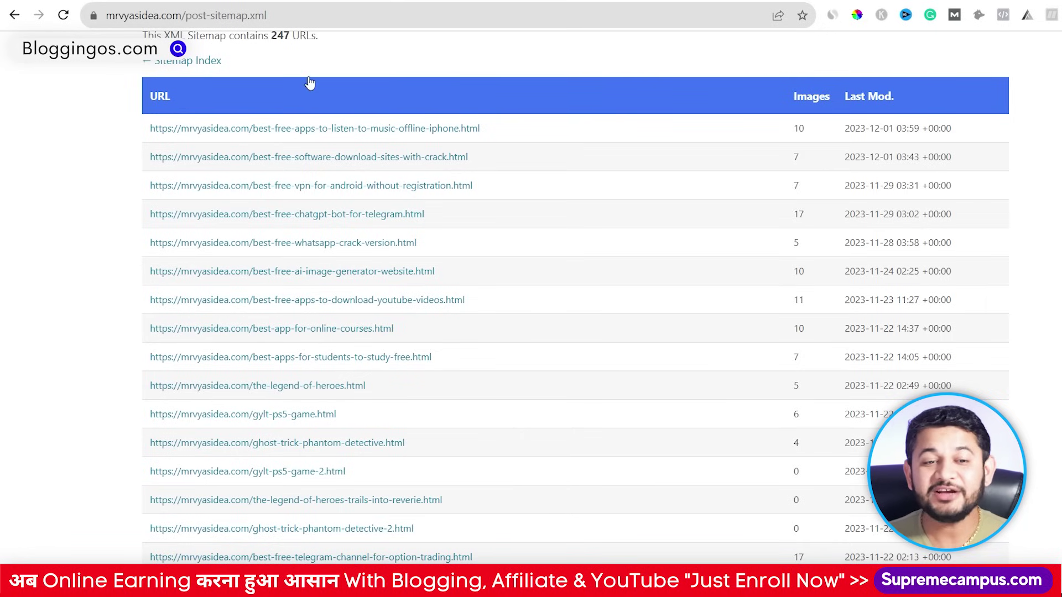
left_click(15, 15)
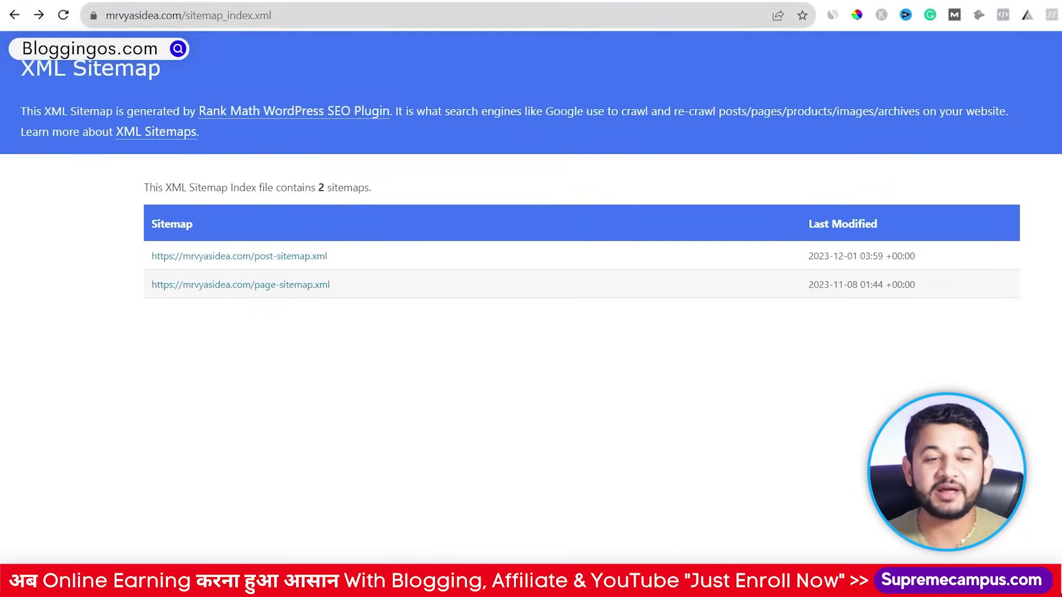
left_click(116, 1)
- Open the Google News sitemaps guide attached to the mind map's Sitemap node
left_click(365, 369)
left_click(365, 369)
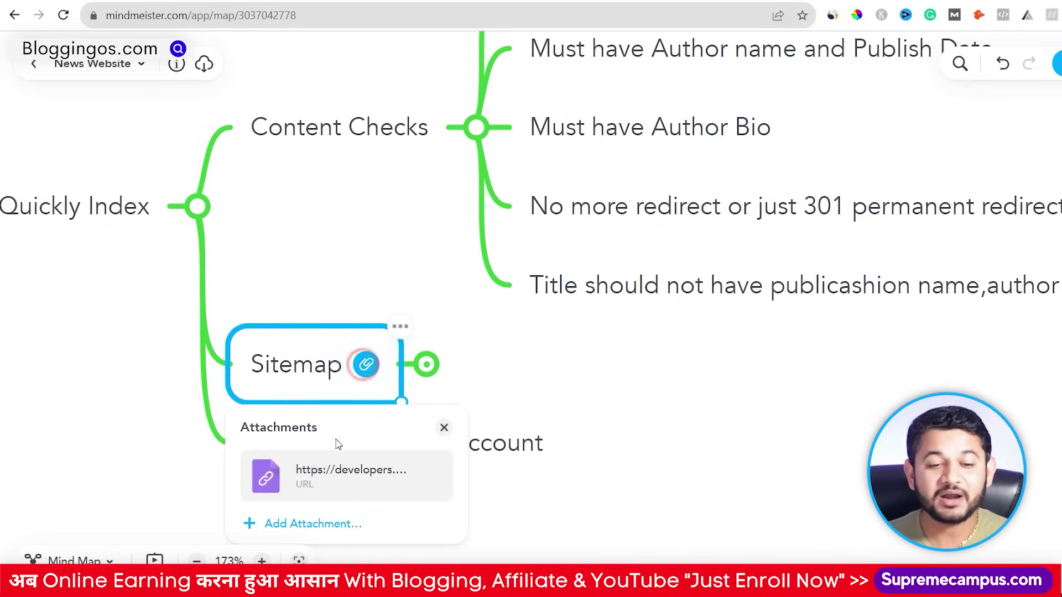
left_click(320, 470)
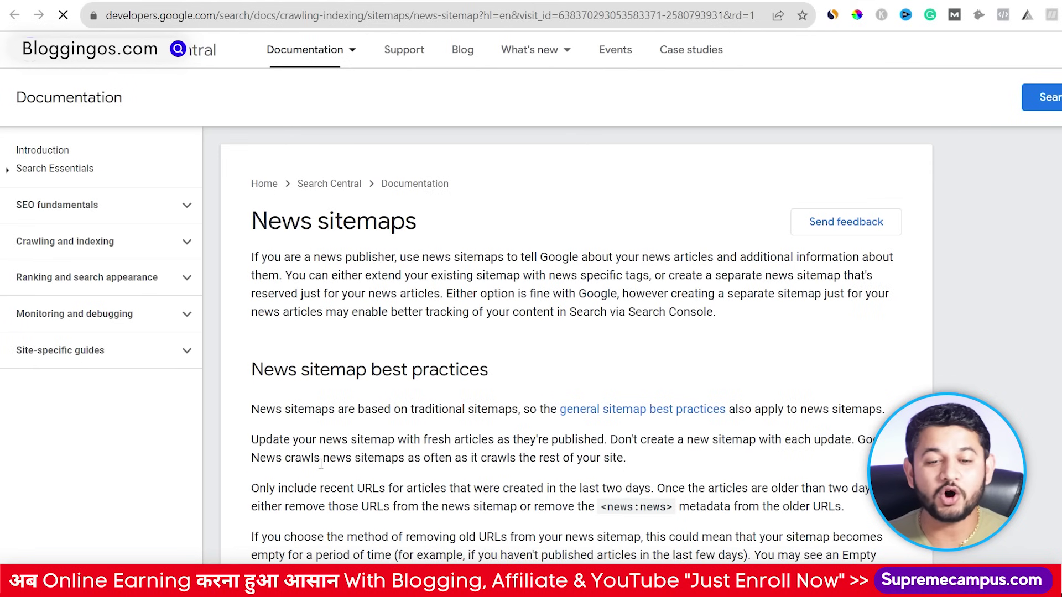
- Highlight the guide's points on traditional sitemaps, news-specific tags, a separate news sitemap and news:news
left_click_drag(268, 333, 518, 338)
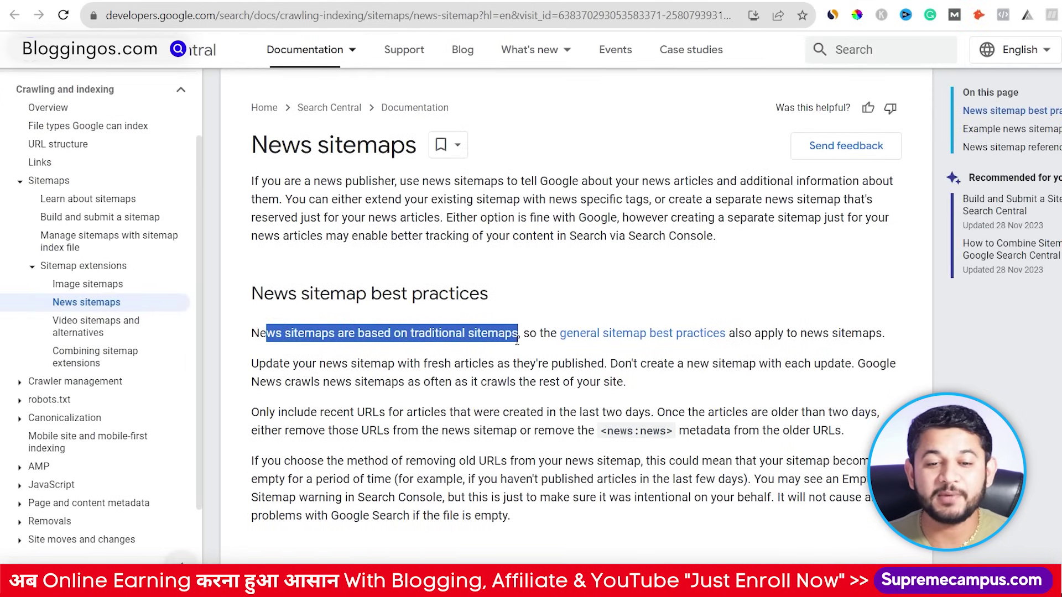
left_click(294, 181)
left_click_drag(294, 180, 860, 181)
left_click_drag(542, 199, 833, 200)
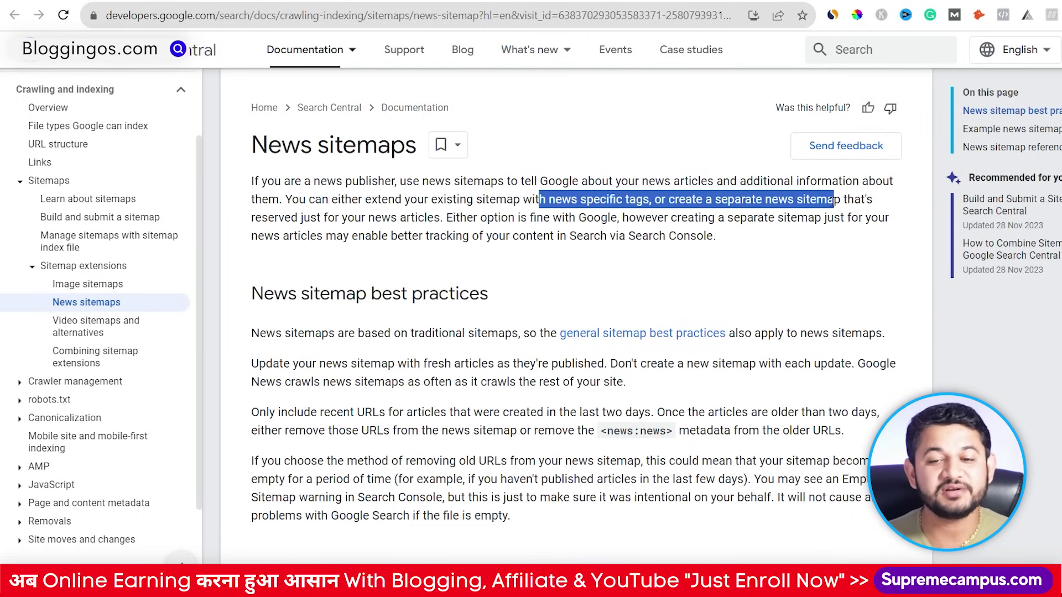
left_click(833, 200)
left_click_drag(706, 200, 841, 200)
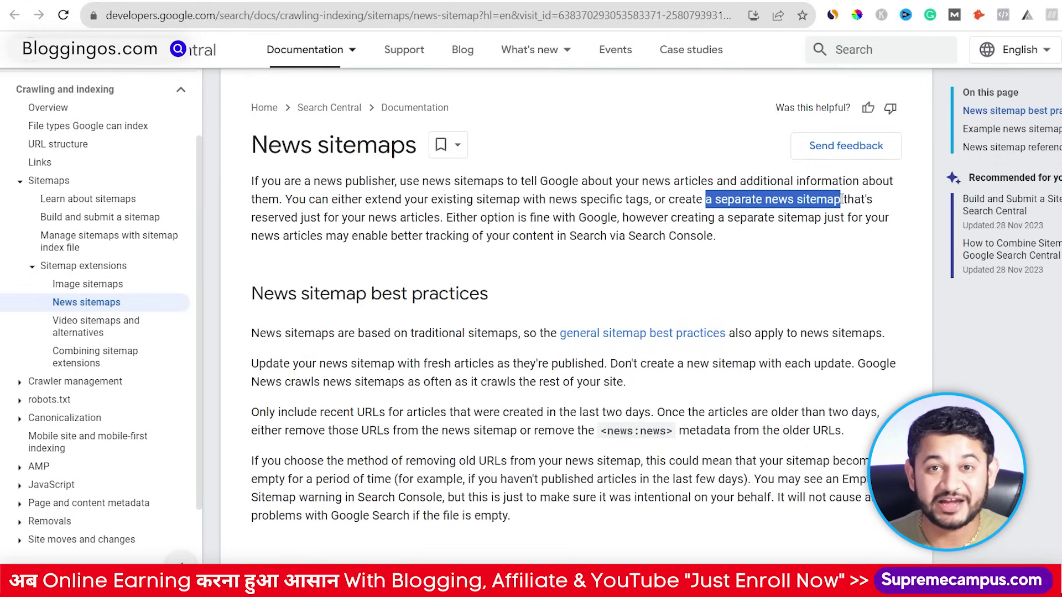
left_click_drag(619, 432, 674, 431)
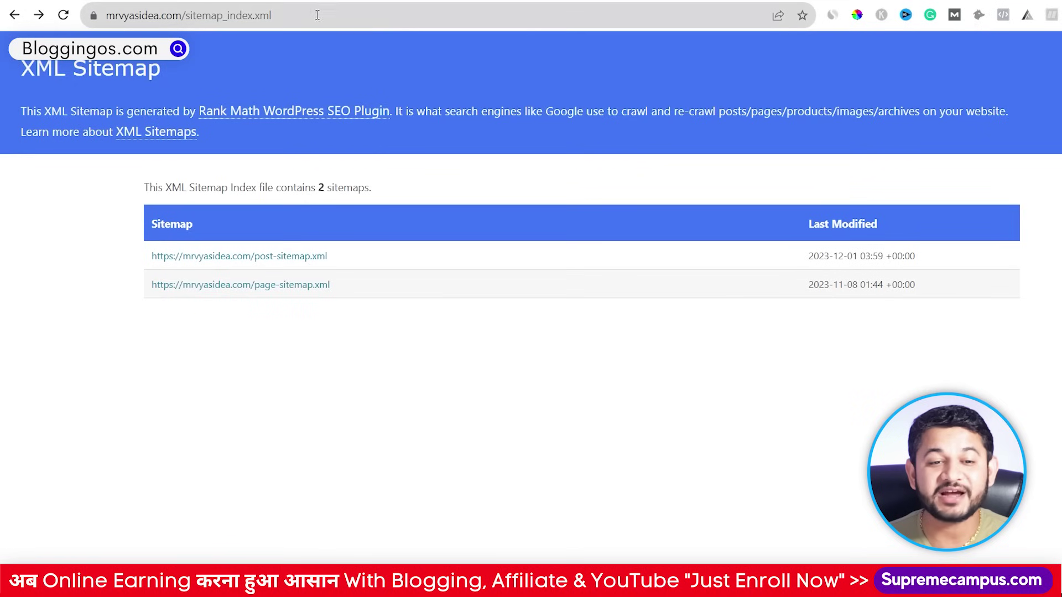
left_click(316, 15)
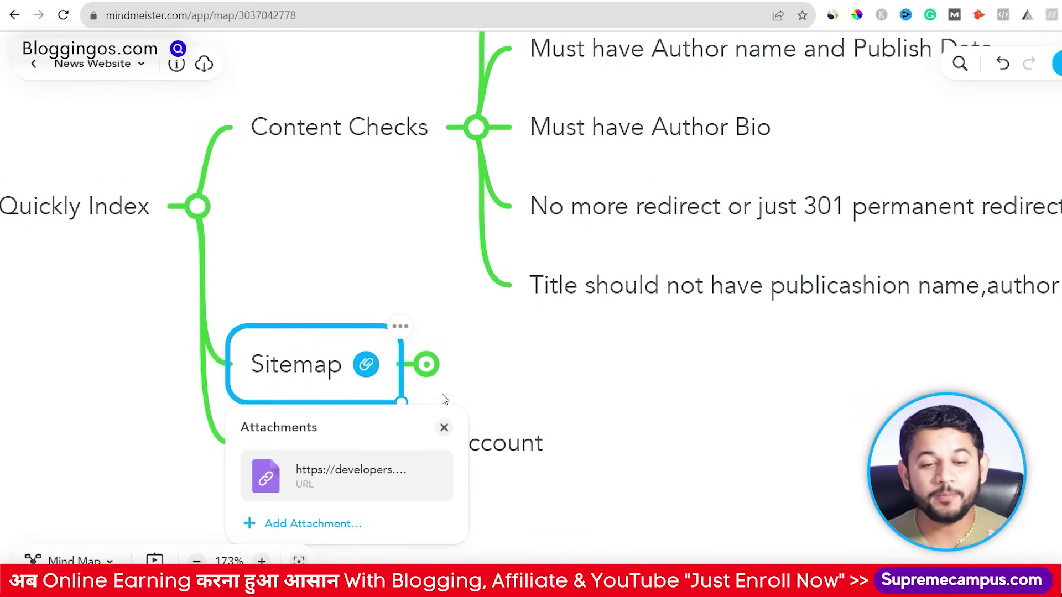
- Expand the Sitemap branch and select its 'Only content of past 2 days' sub-topic
left_click(427, 365)
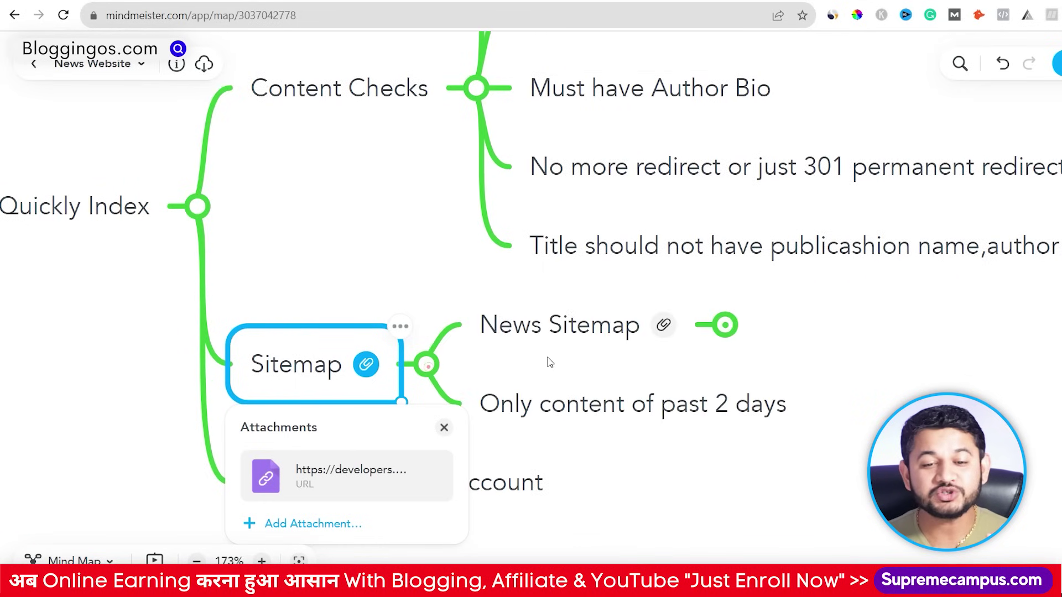
left_click(588, 397)
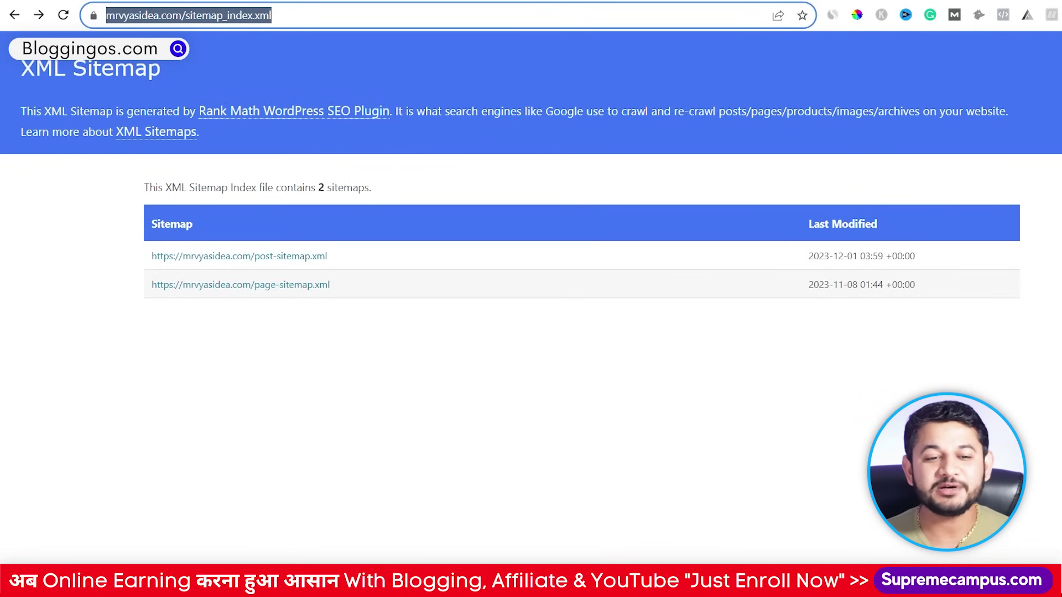
- Open post-sitemap.xml and scroll through its list of 247 post URLs
left_click(306, 256)
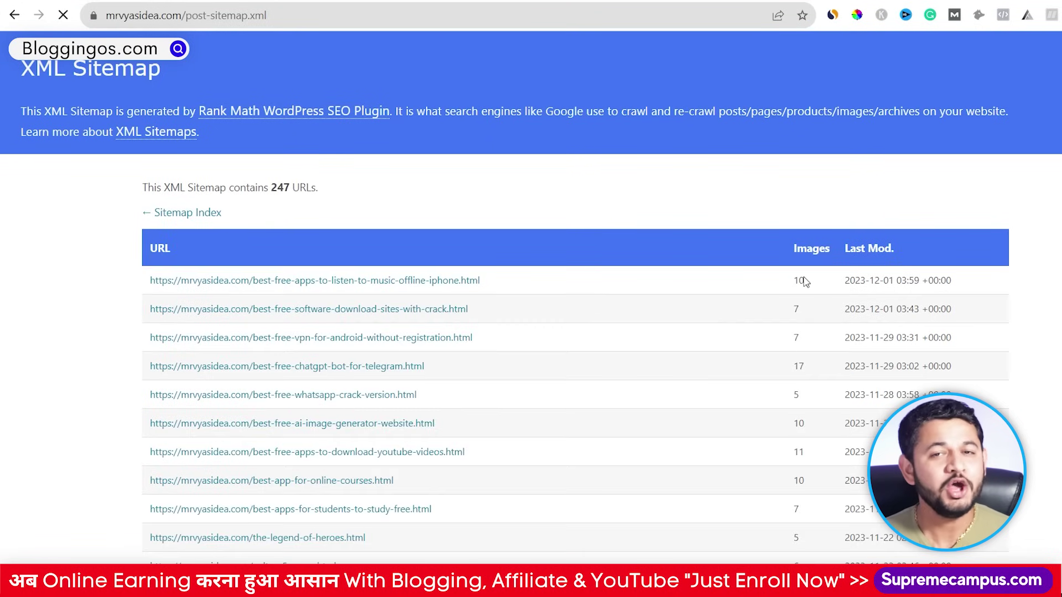
scroll(804, 276, "down", 15)
scroll(803, 279, "up", 11)
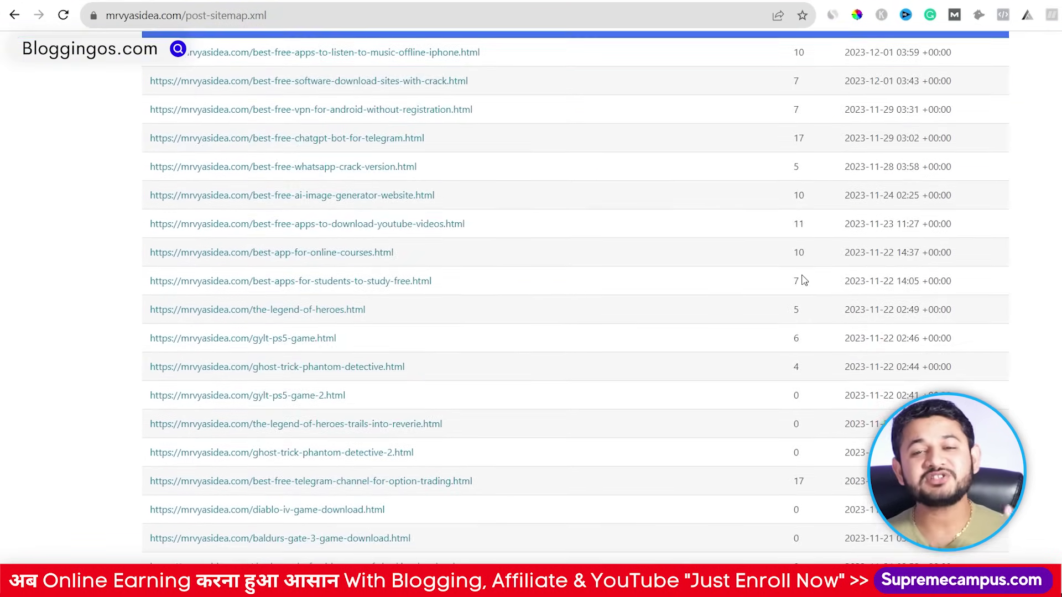
scroll(804, 281, "up", 4)
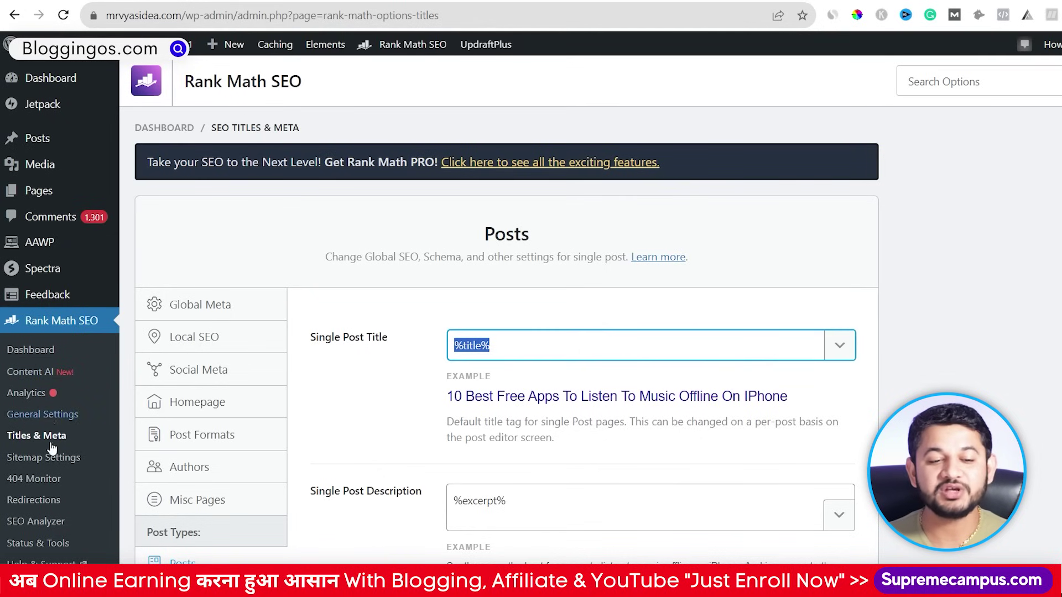
- On the Rank Math Dashboard modules, try enabling News Sitemap, which stays off as PRO-only
left_click(29, 351)
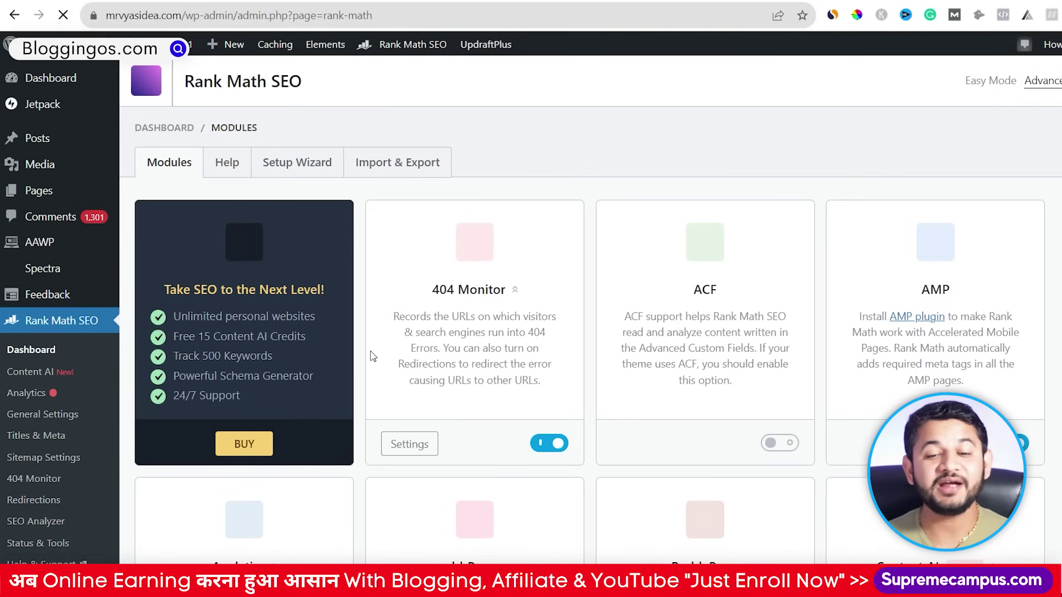
scroll(372, 356, "down", 10)
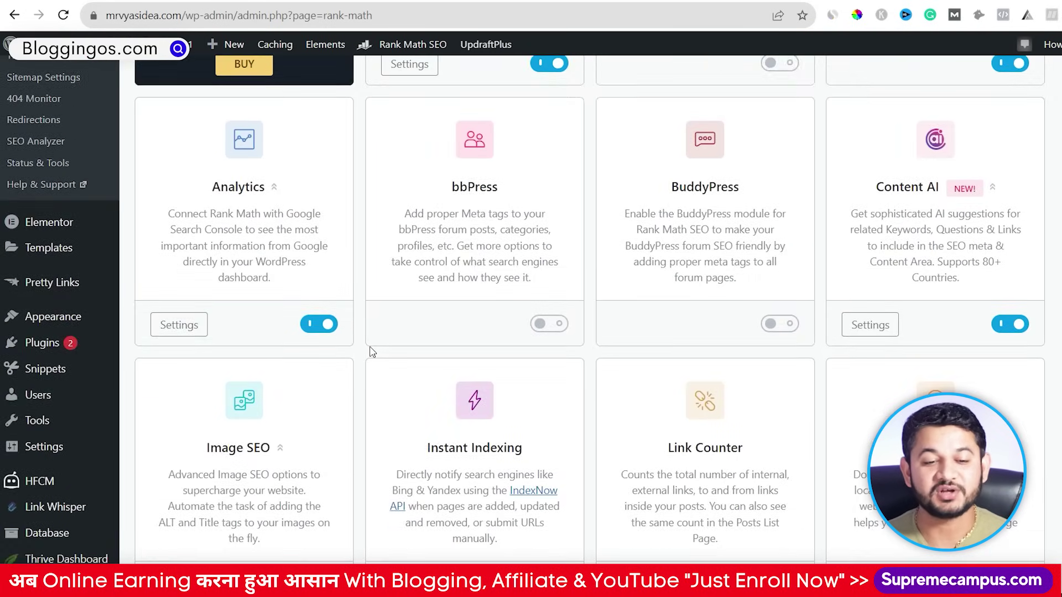
scroll(372, 353, "down", 6)
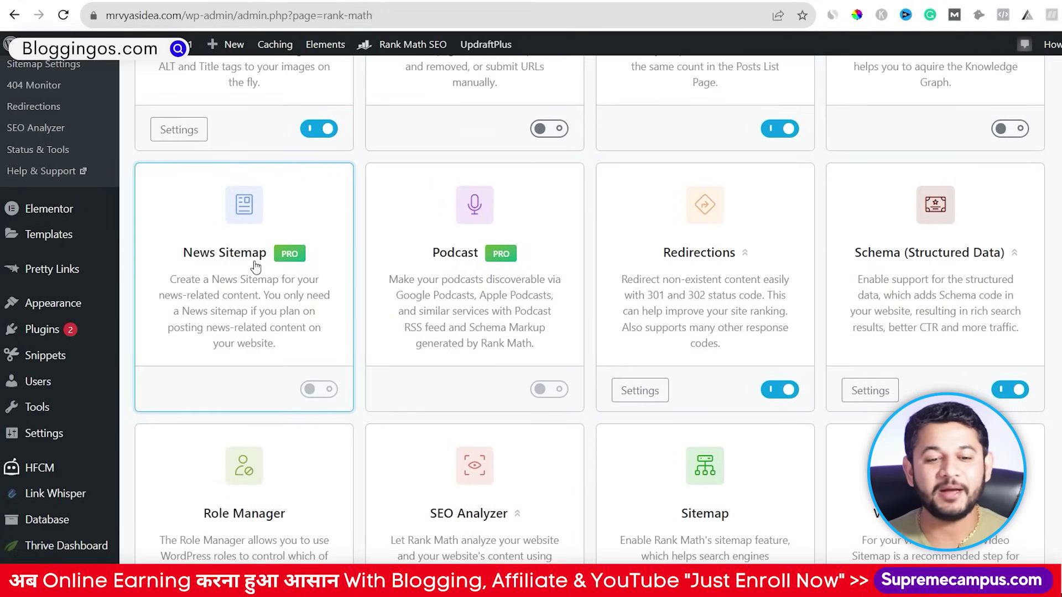
left_click(316, 388)
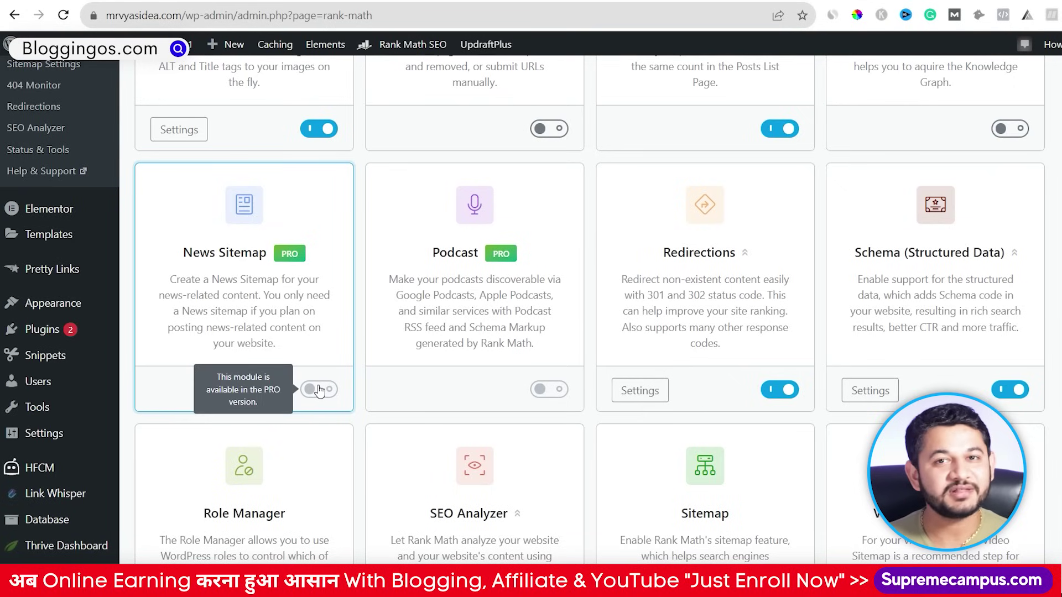
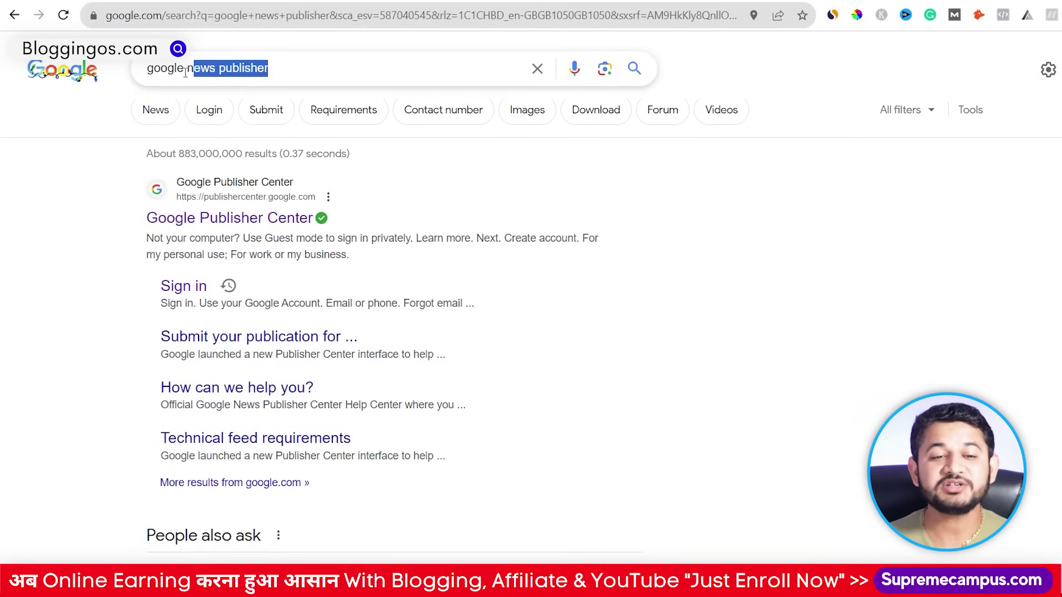
- Open Google Publisher Center and switch to the account that manages Mrvyas Idea
left_click(172, 220)
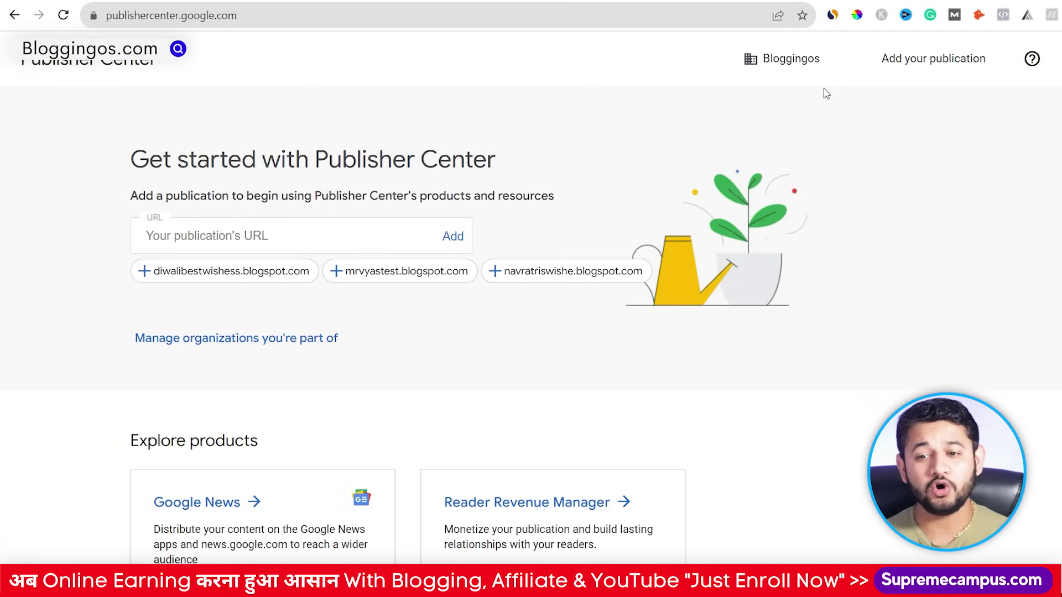
left_click(1043, 204)
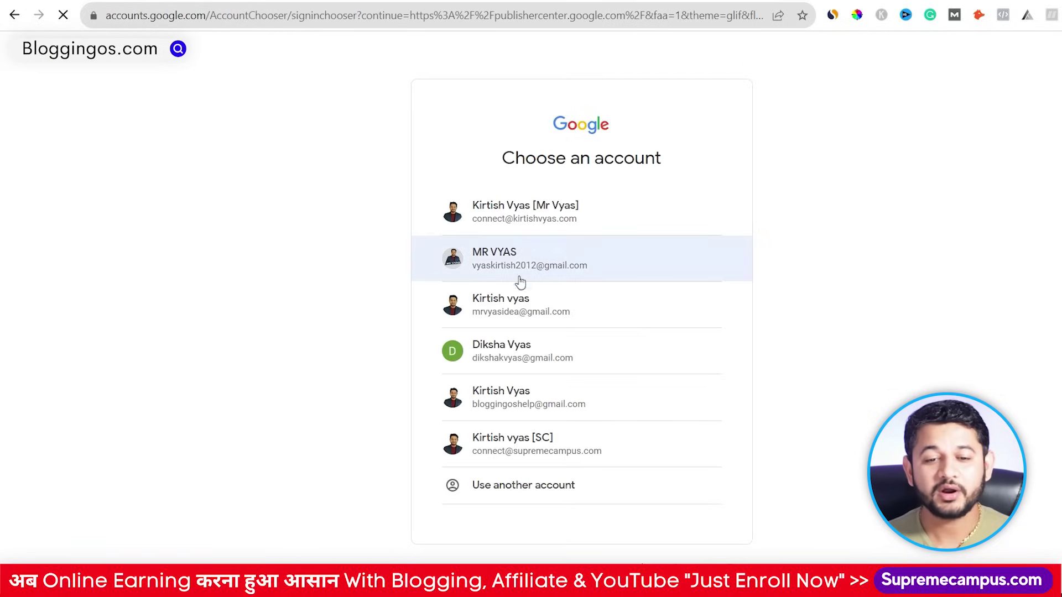
left_click(507, 308)
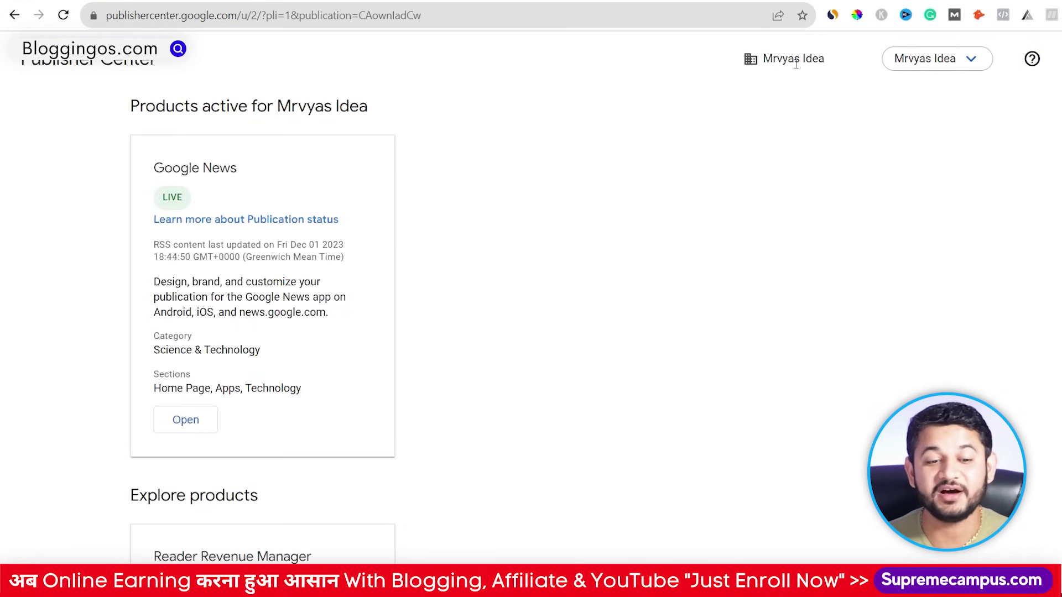
- Open Mrvyas Idea's Google News settings and review its Home Page, Apps and Technology sections
left_click(166, 419)
scroll(389, 358, "down", 1)
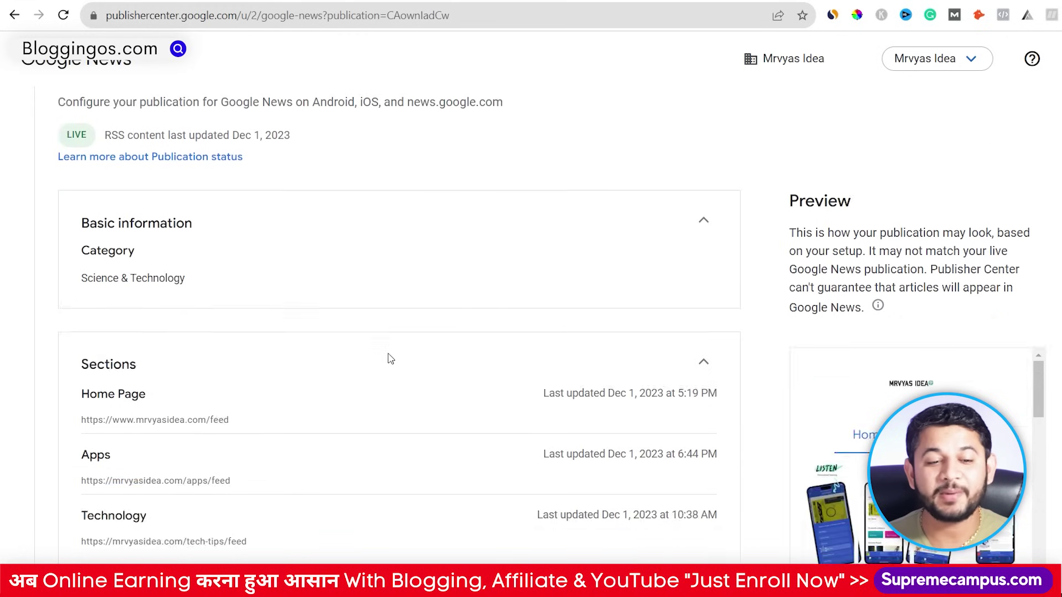
scroll(389, 358, "down", 3)
scroll(864, 363, "down", 5)
scroll(864, 363, "up", 5)
scroll(670, 351, "up", 4)
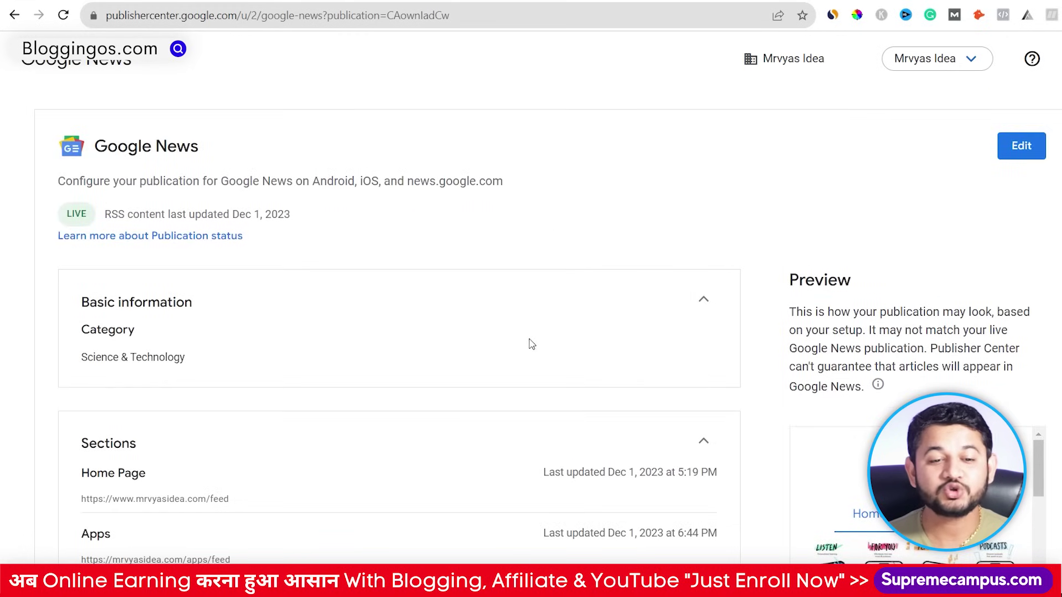
scroll(465, 458, "down", 4)
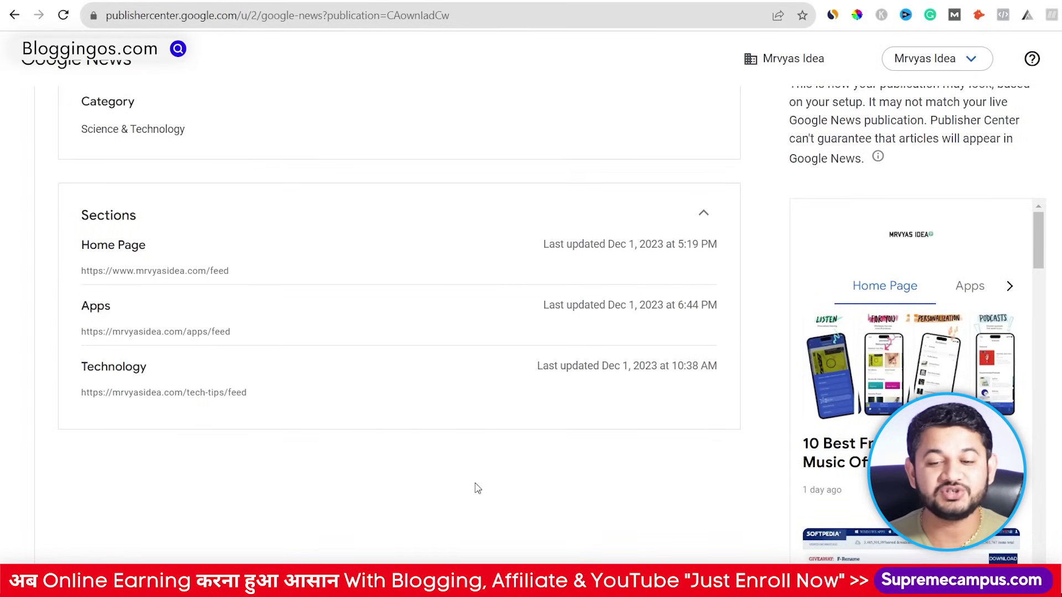
scroll(719, 420, "up", 3)
scroll(988, 352, "down", 4)
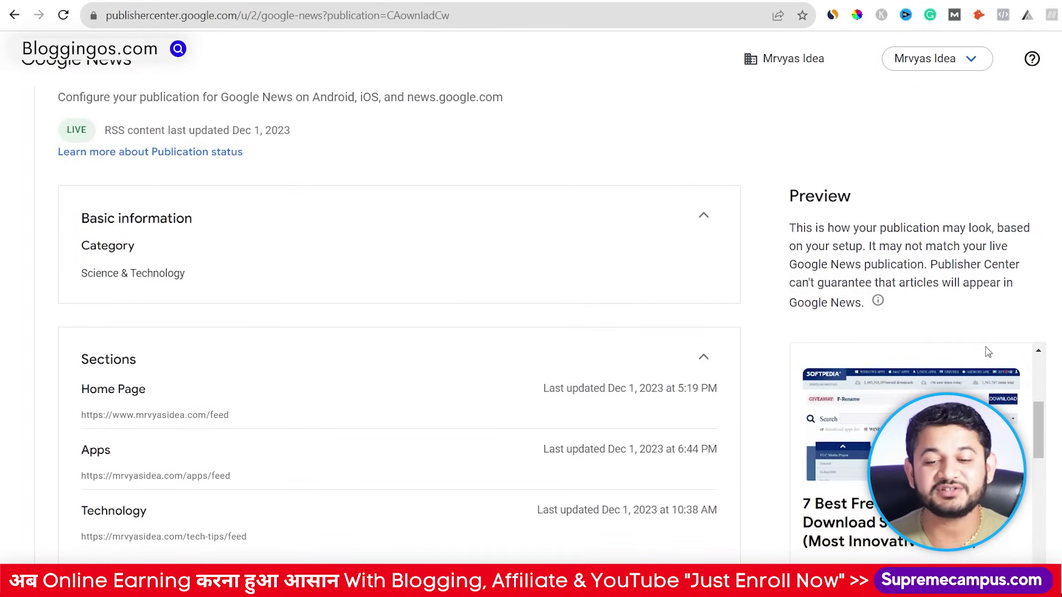
scroll(1057, 442, "down", 3)
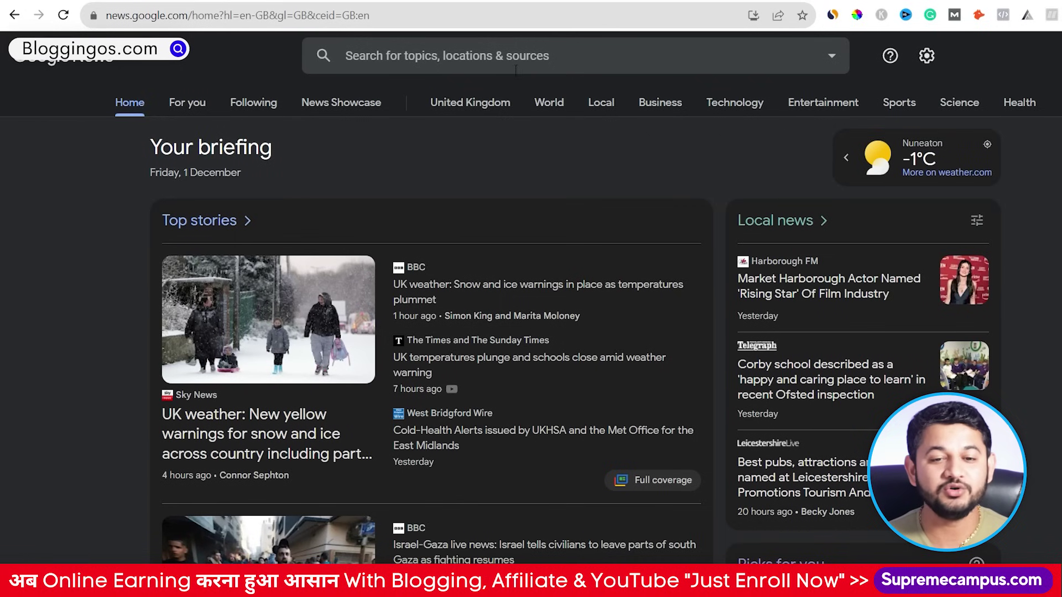
- Search Google News for 'mrvyasidea' and open the Mrvyas Idea source page to browse its articles
left_click(515, 69)
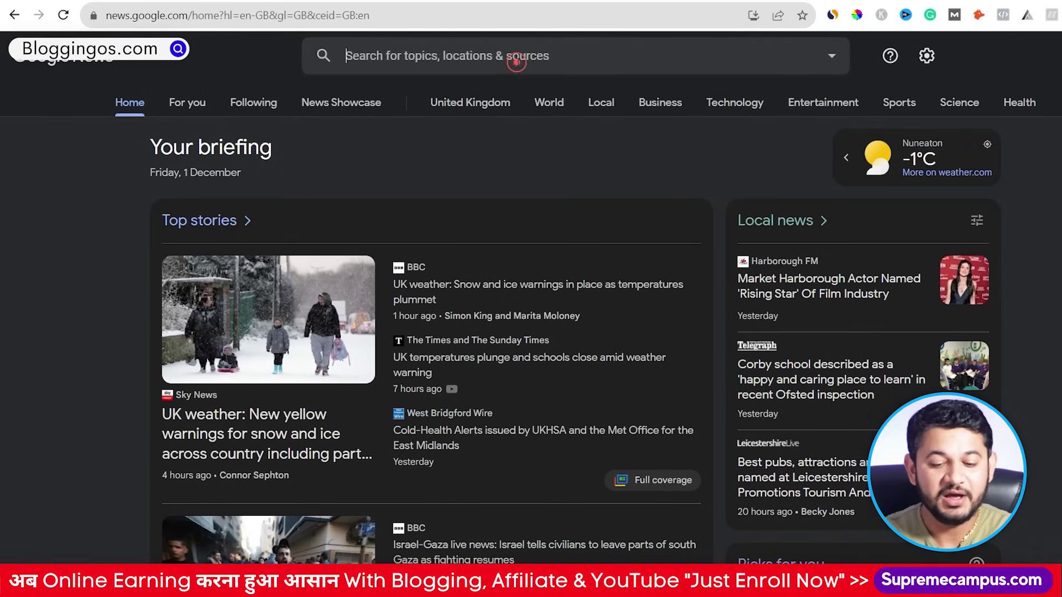
type("mrvyasidea")
key("Return")
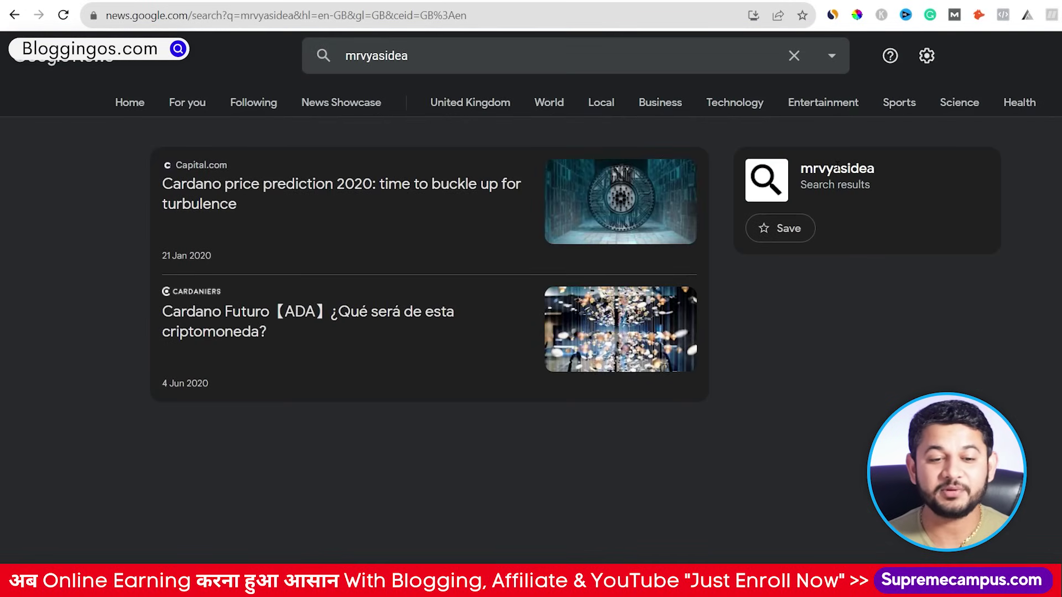
left_click(386, 56)
left_click(370, 92)
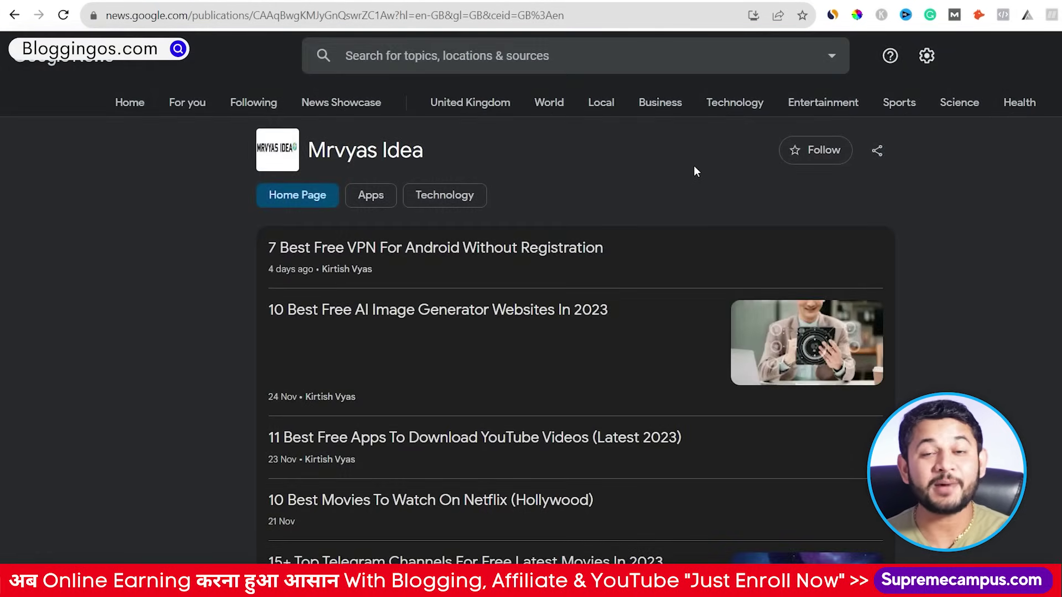
scroll(694, 169, "down", 10)
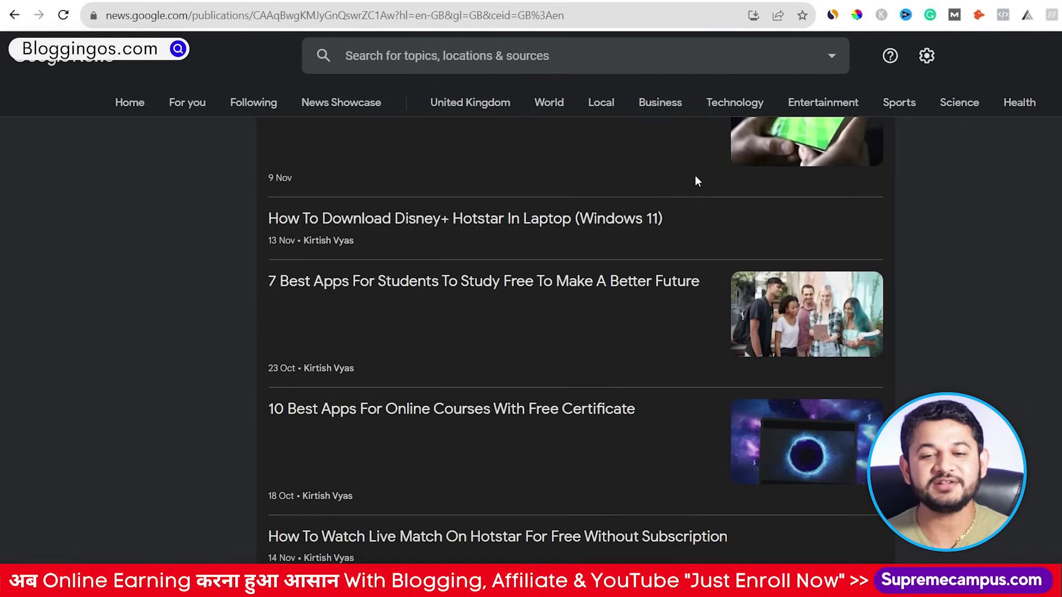
scroll(695, 174, "up", 10)
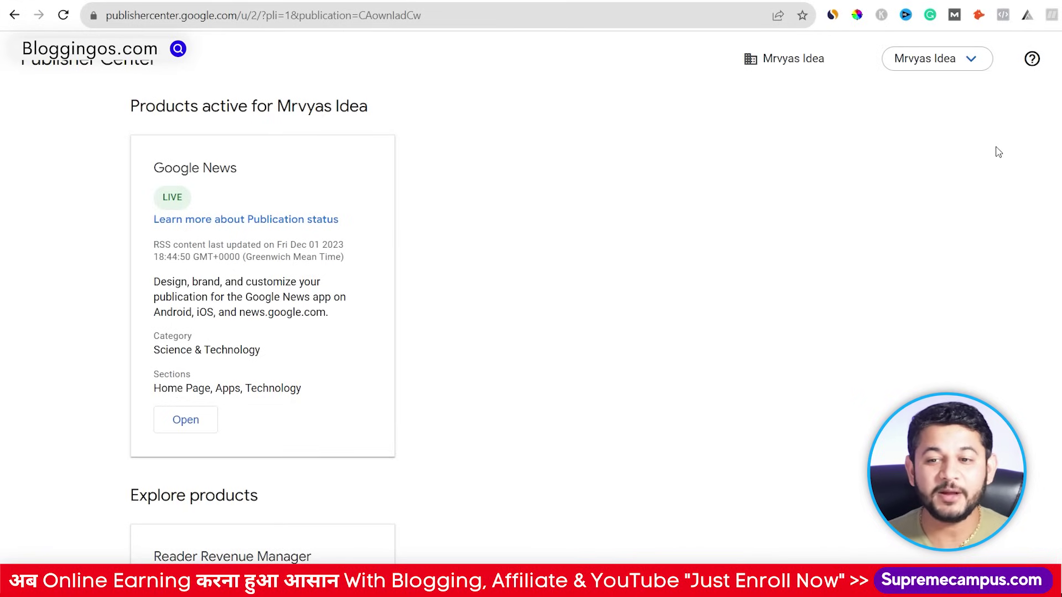
- Switch to the Google account for BLOGGINGOS and reload the page
left_click(1057, 58)
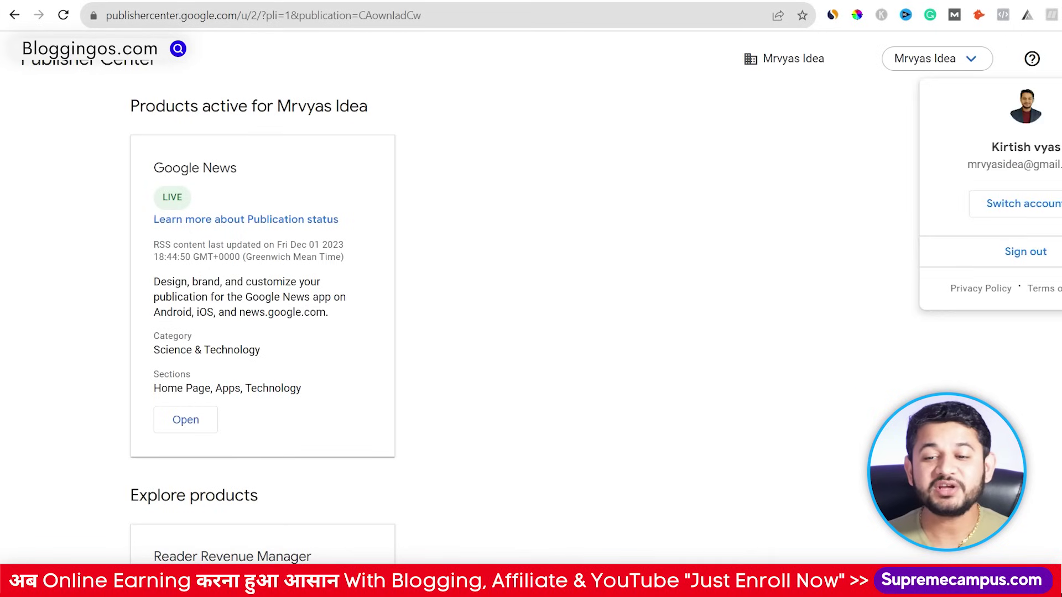
left_click(1040, 214)
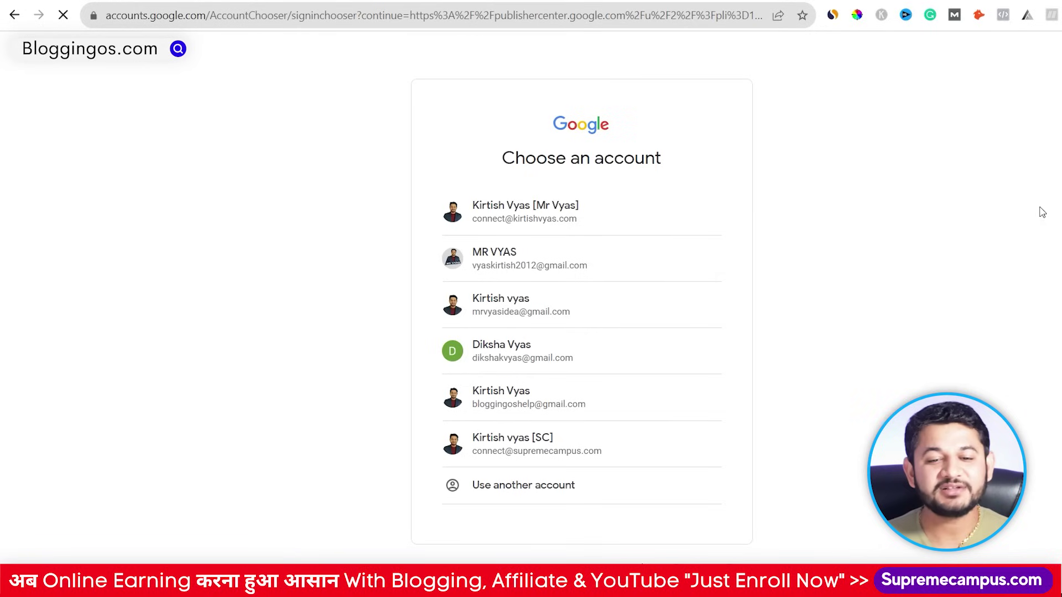
left_click(620, 398)
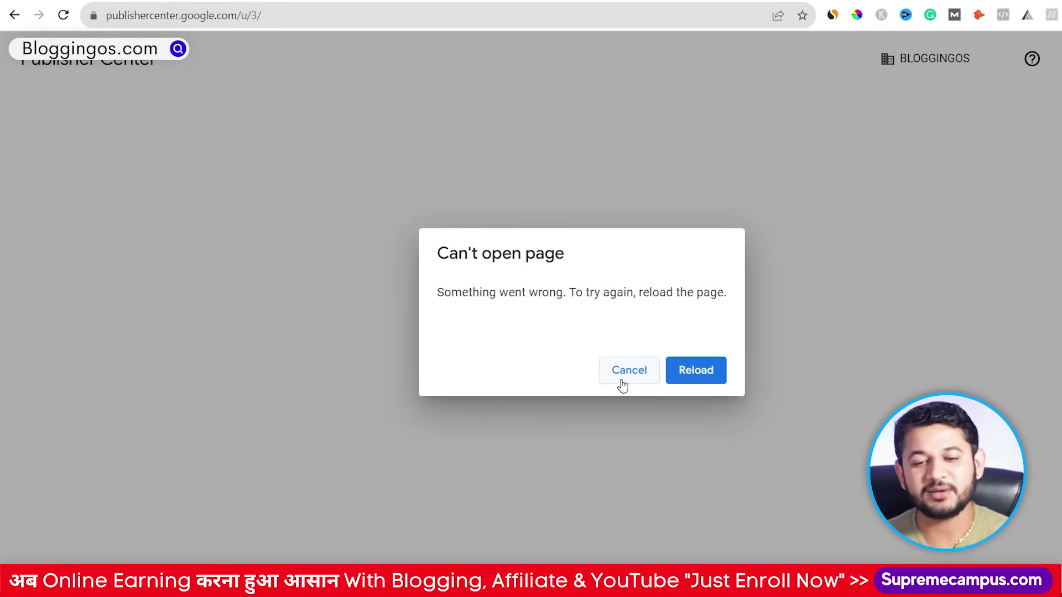
left_click(690, 379)
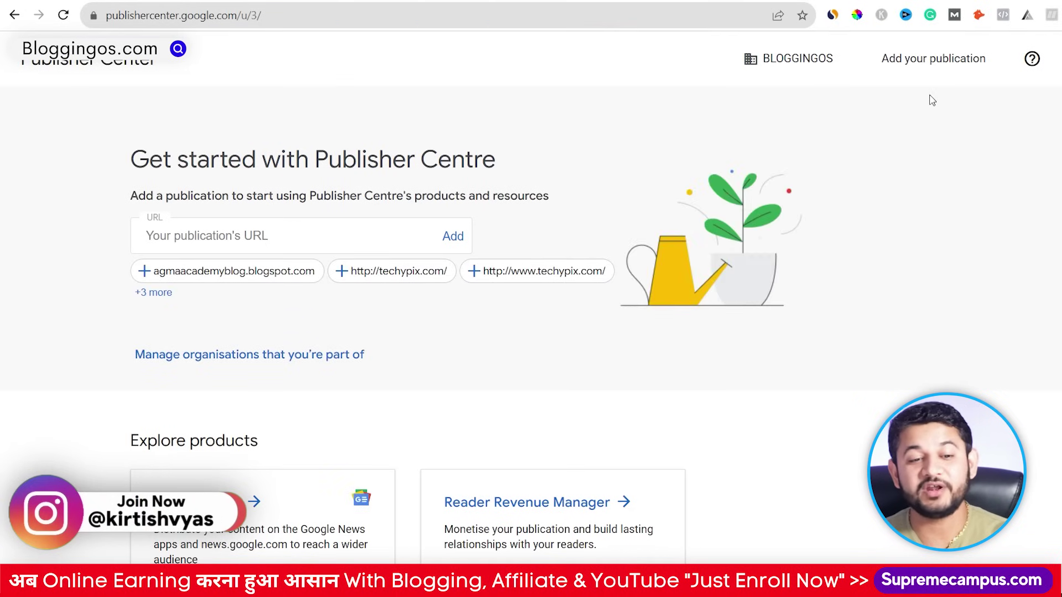
left_click(180, 232)
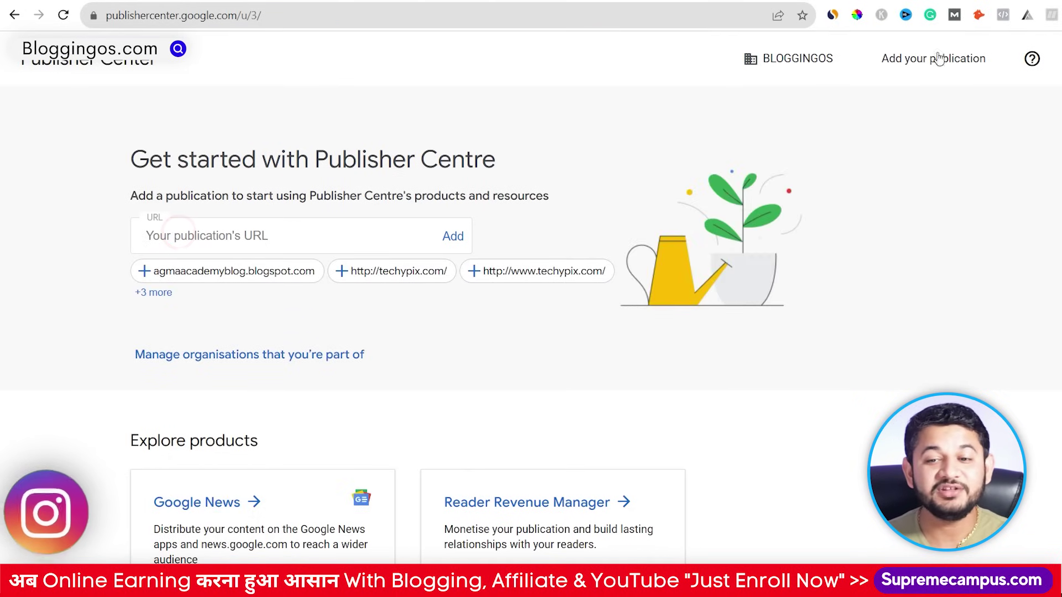
left_click(156, 292)
left_click(255, 300)
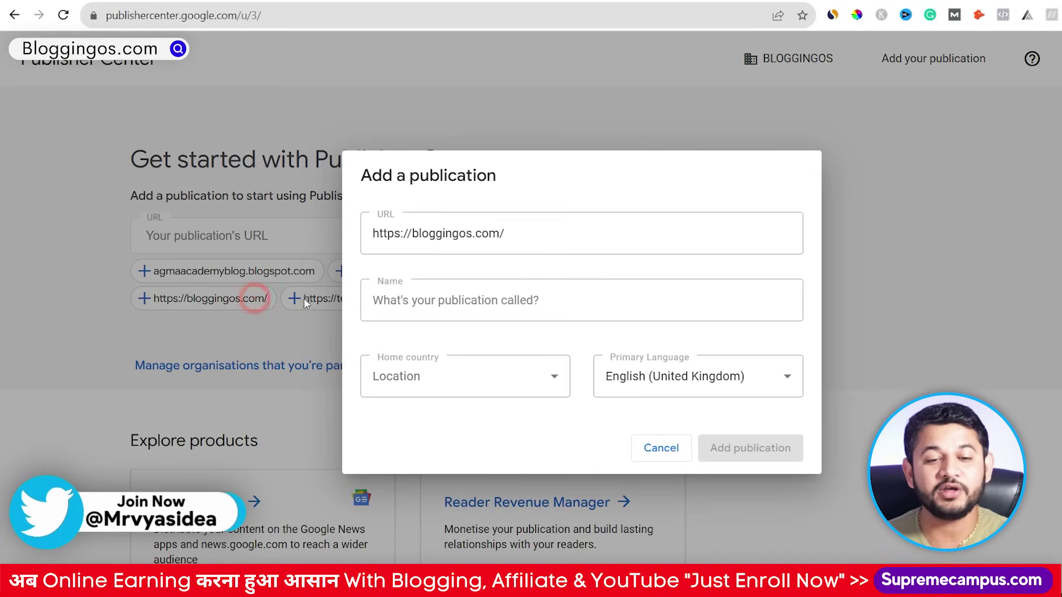
- Name the publication 'Bloggingos', set home country to India, certify it and add it
left_click(409, 299)
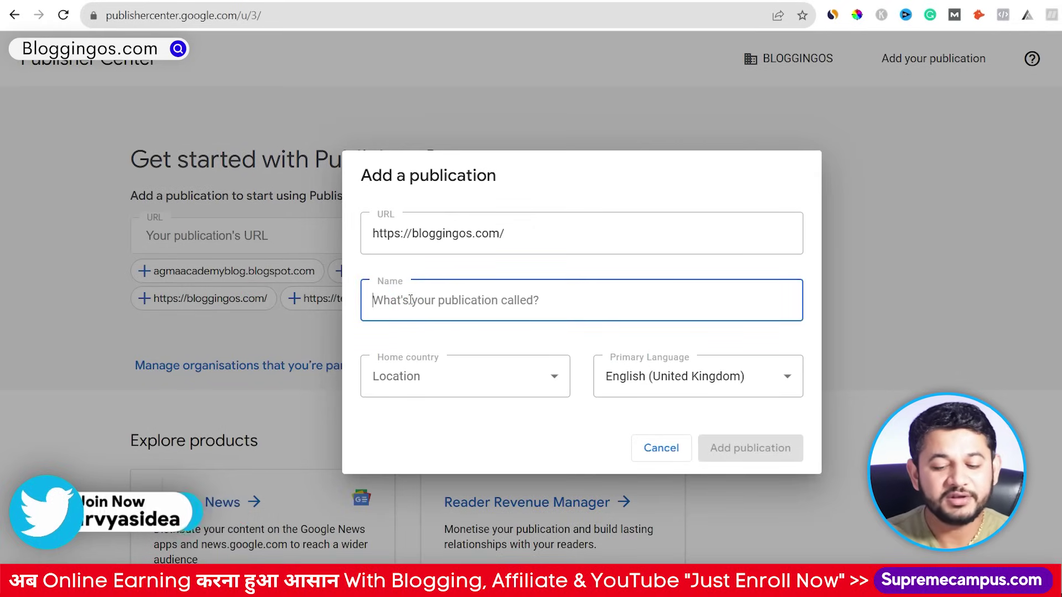
type("Bloggingos")
left_click(497, 235)
left_click_drag(505, 233, 446, 233)
left_click(423, 377)
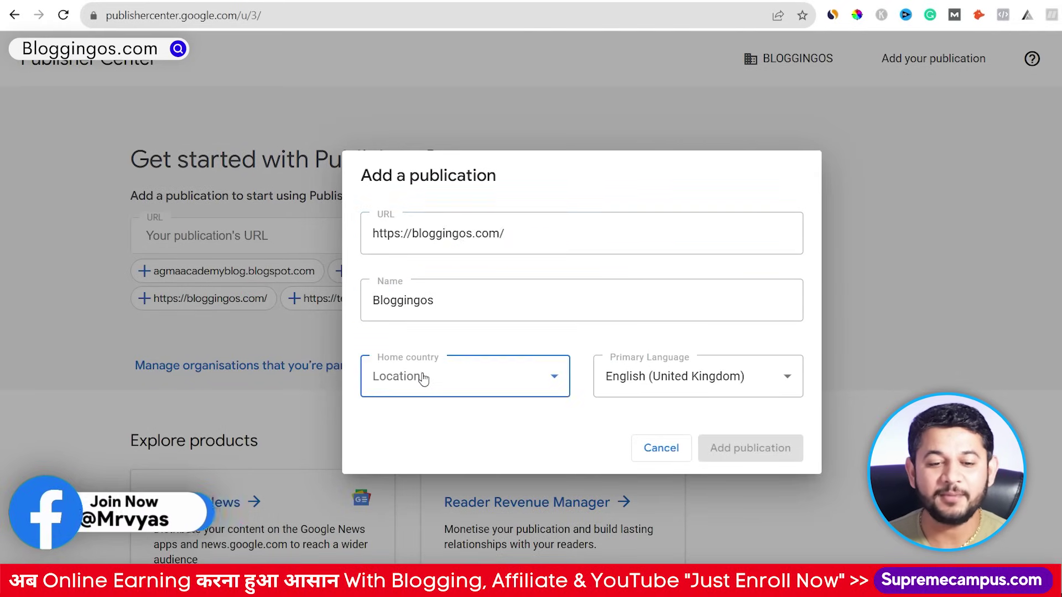
scroll(425, 260, "down", 20)
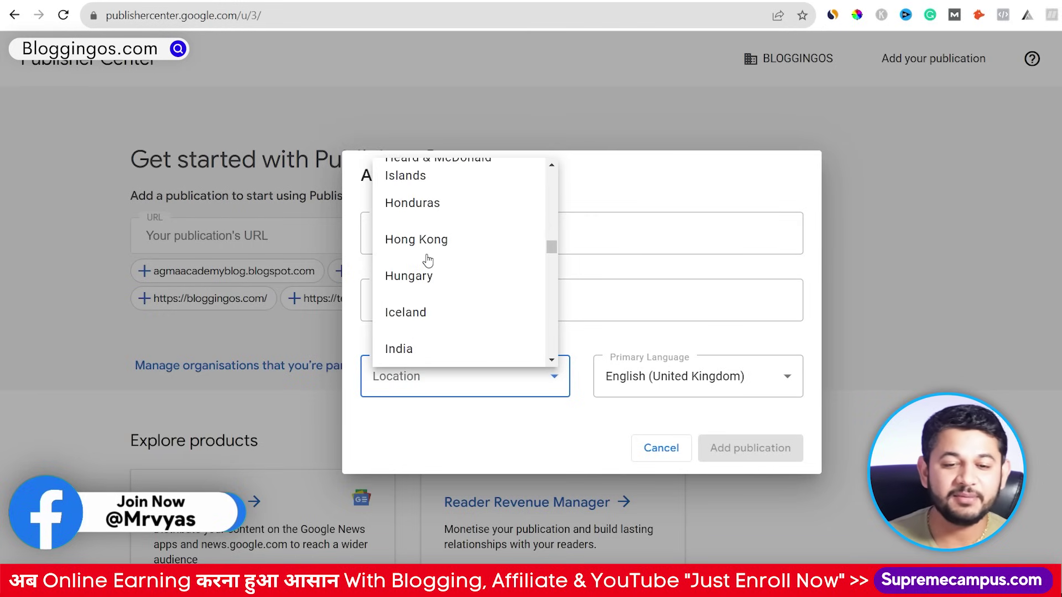
left_click(409, 352)
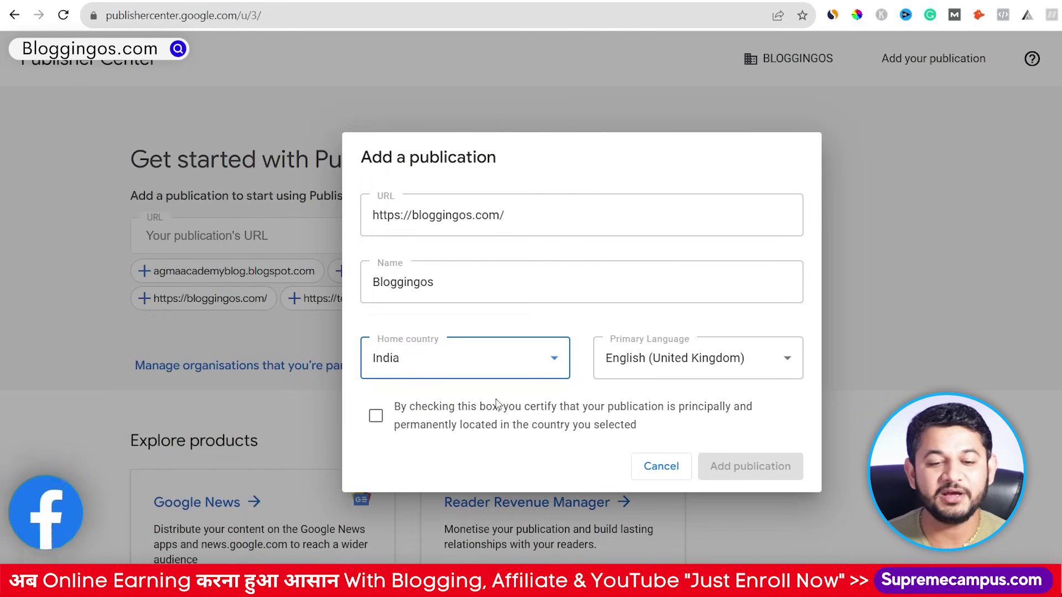
left_click(376, 415)
left_click(774, 468)
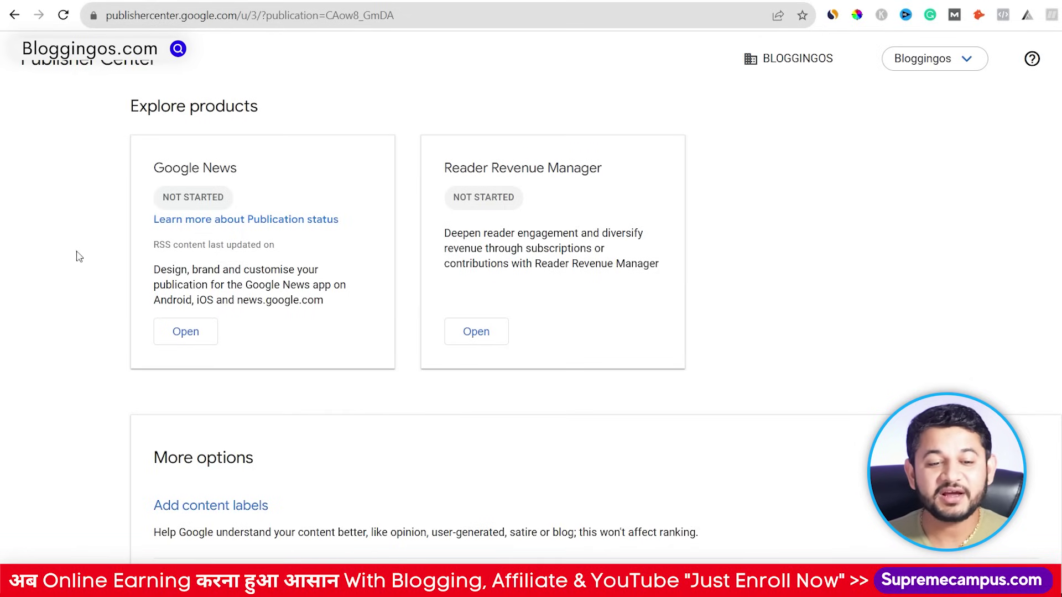
- Open the Bloggingos Google News settings in edit mode
left_click(181, 337)
scroll(234, 306, "down", 4)
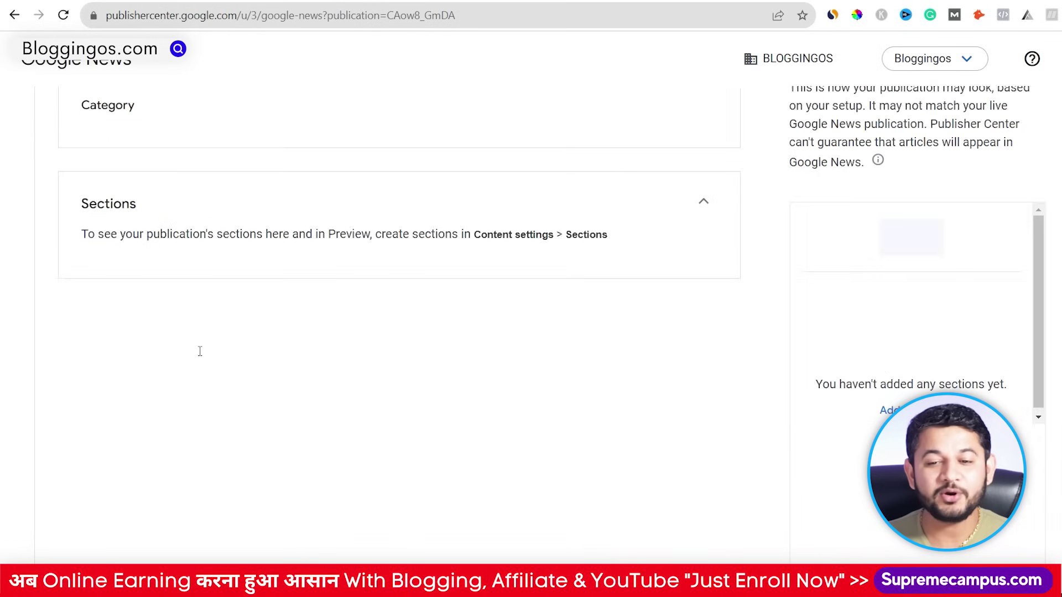
scroll(200, 350, "up", 4)
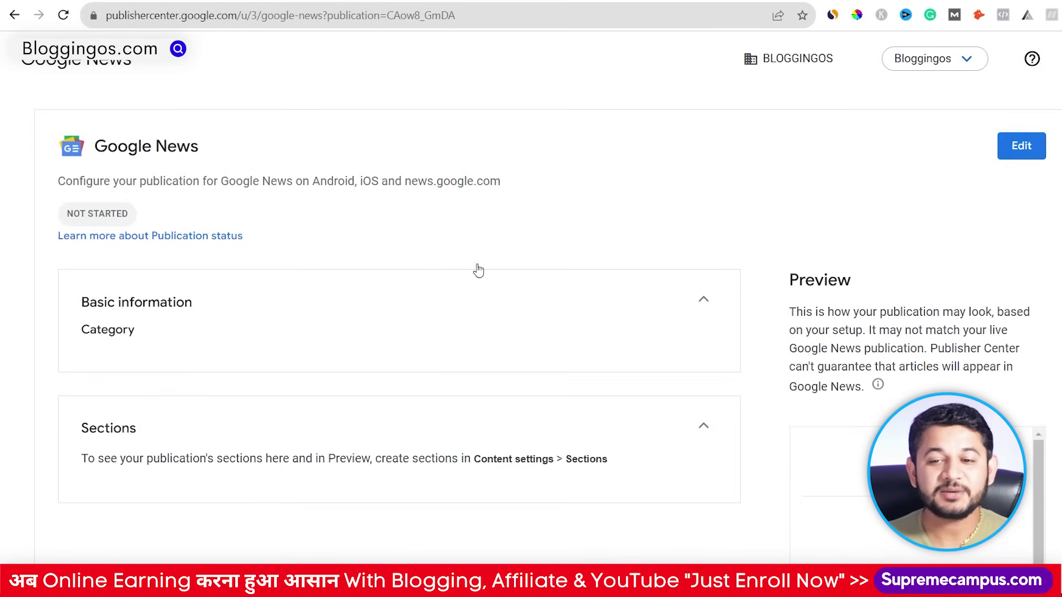
left_click(1009, 147)
scroll(187, 321, "down", 4)
scroll(187, 321, "up", 4)
- Set the publication category to News & Politics and continue to content settings
left_click(193, 376)
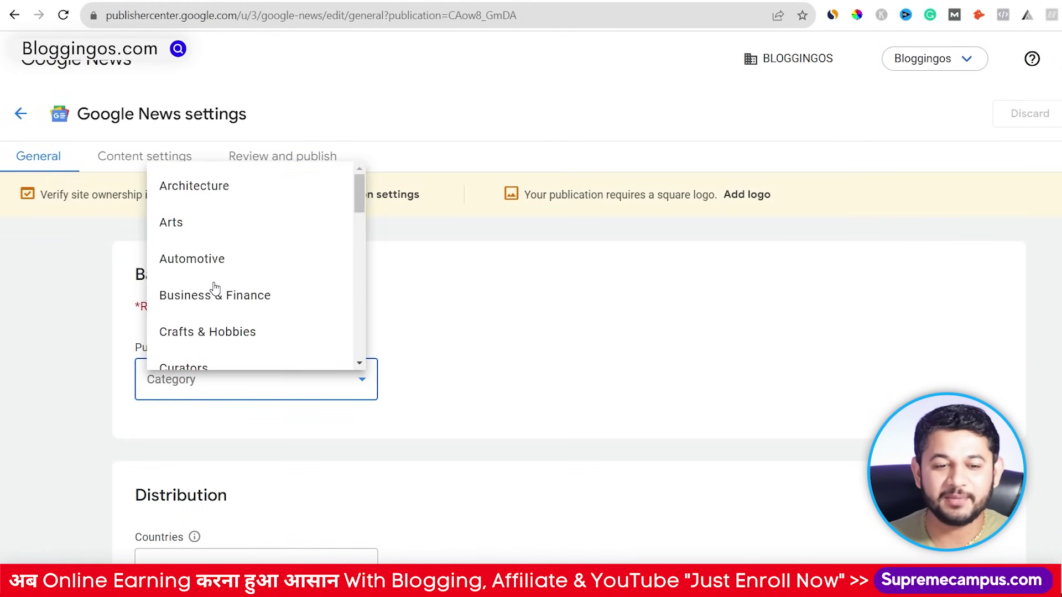
scroll(215, 288, "down", 15)
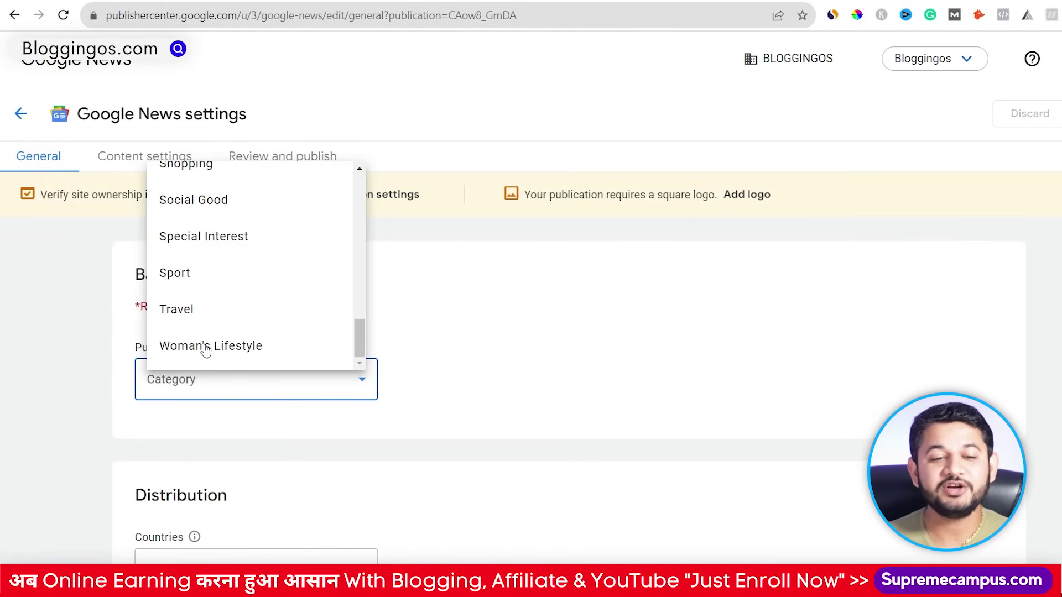
scroll(206, 345, "up", 8)
scroll(206, 349, "down", 2)
left_click(212, 324)
scroll(215, 331, "down", 3)
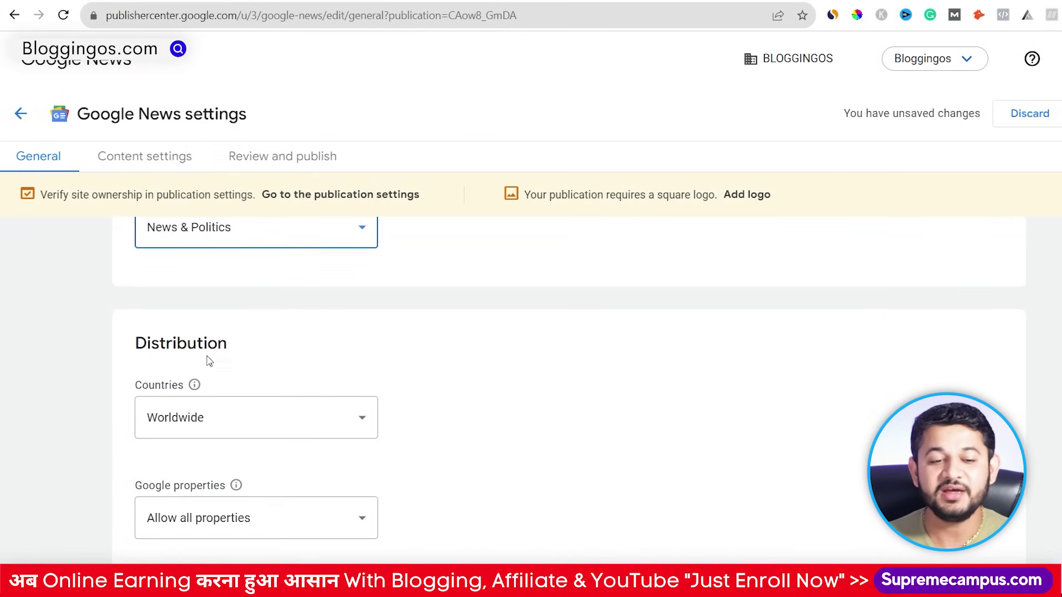
scroll(221, 437, "down", 2)
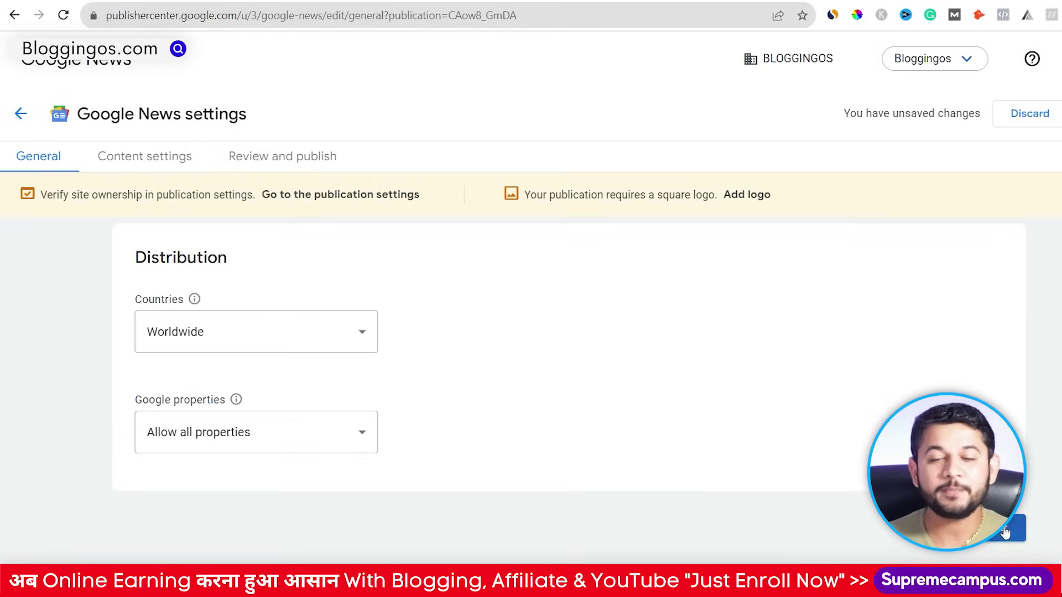
left_click(1005, 531)
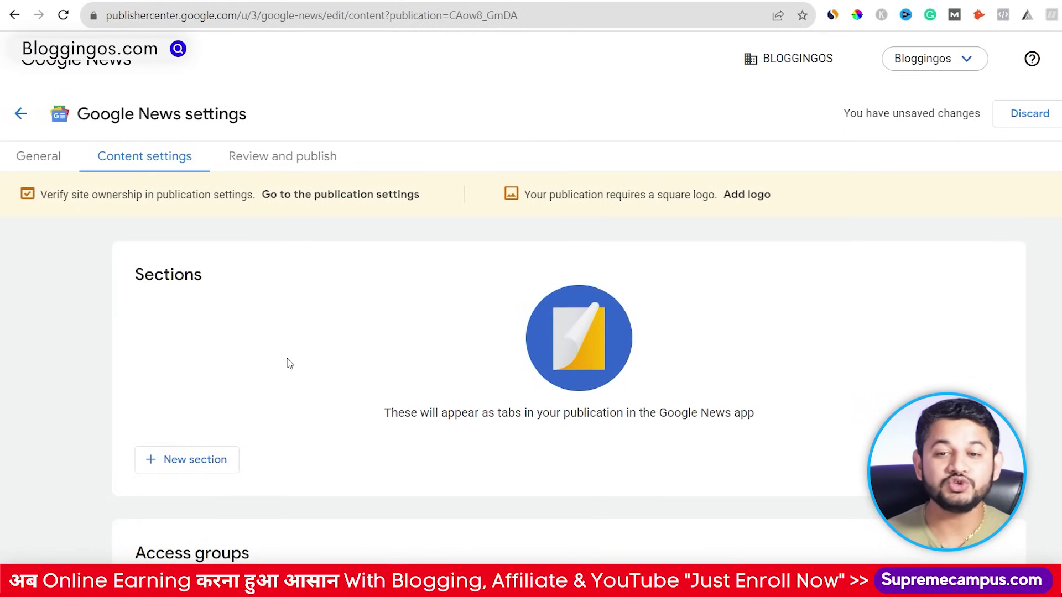
left_click(216, 462)
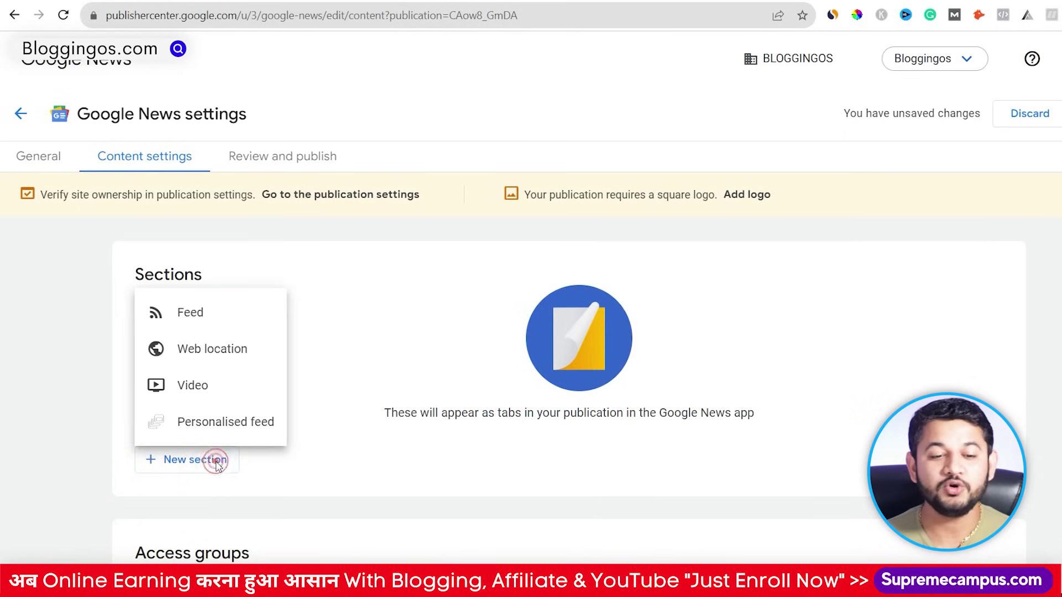
left_click(208, 313)
left_click(328, 215)
type("H")
key("Tab")
key("Tab")
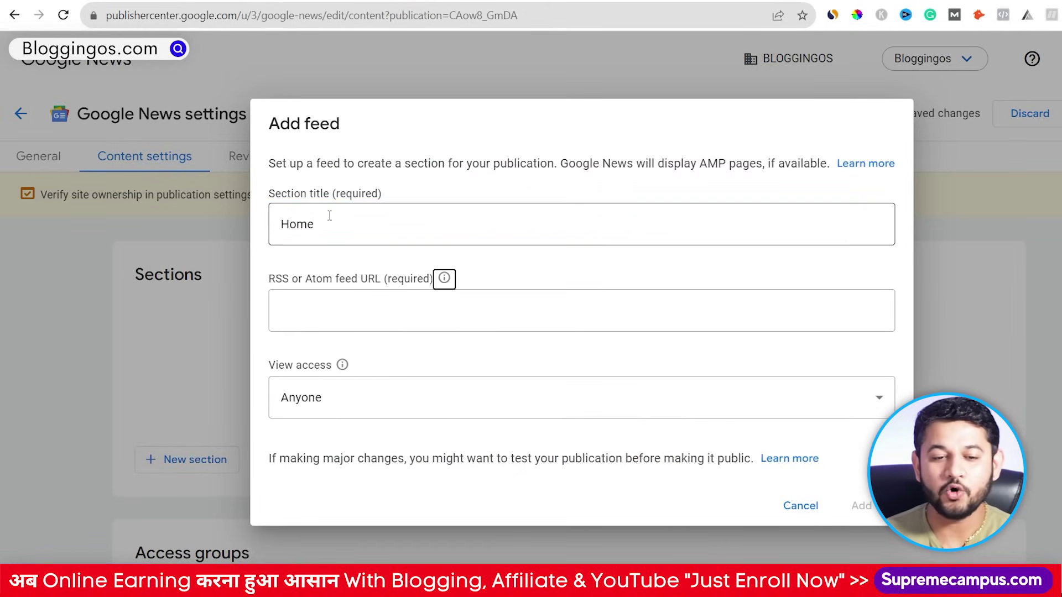
type("https://bloggignos.com/feed")
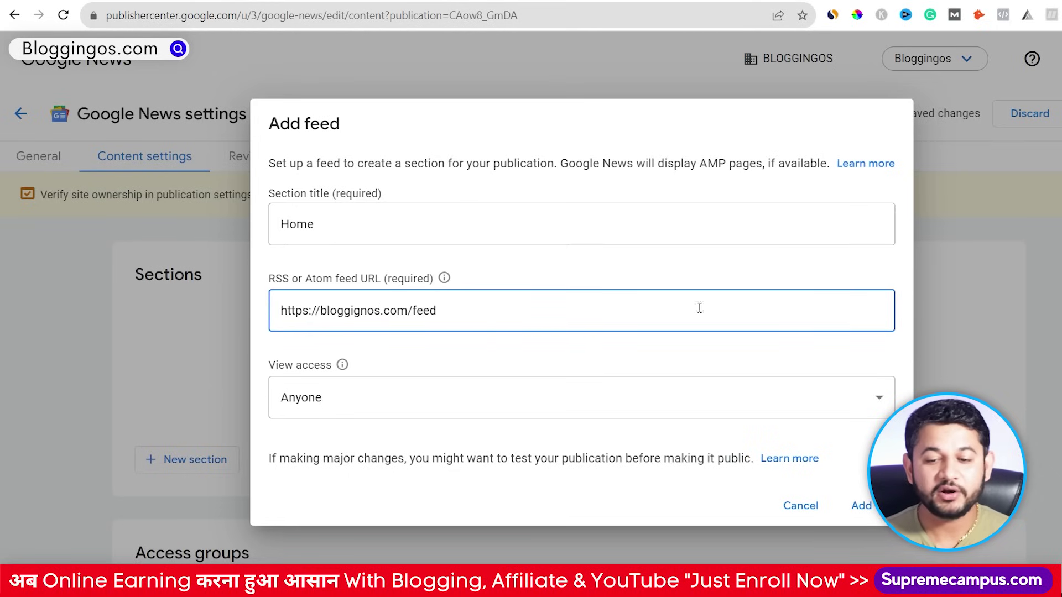
left_click(860, 504)
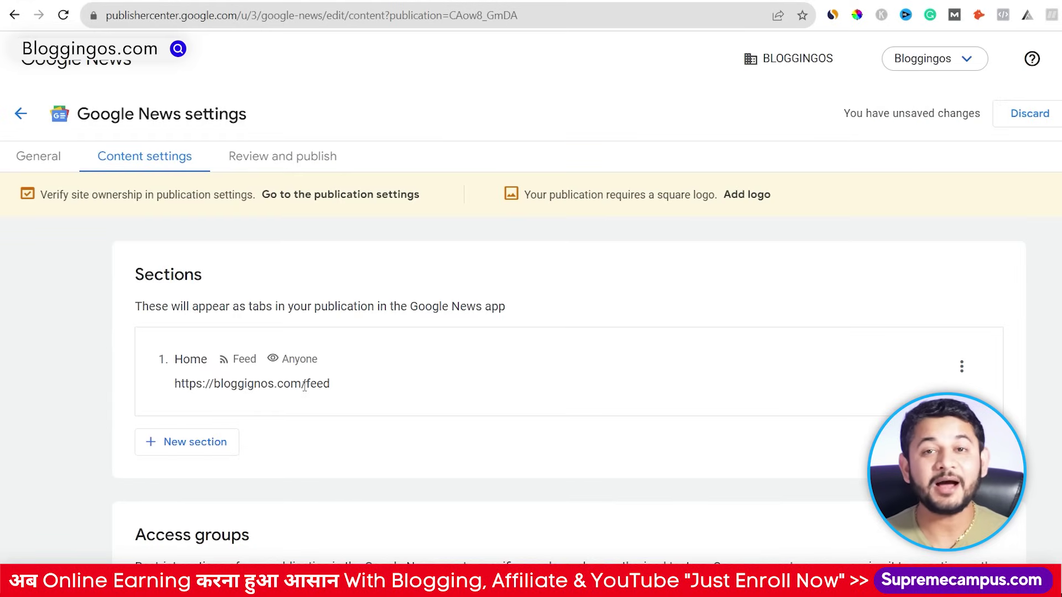
- Load the Bloggingos homepage in a new browser tab
left_click(335, 390)
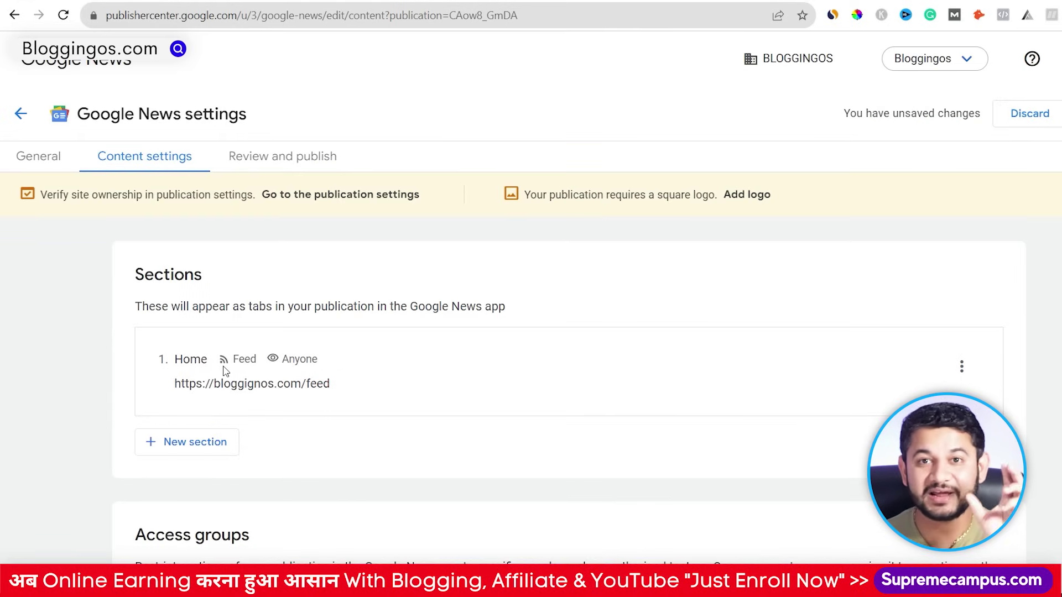
left_click(177, 448)
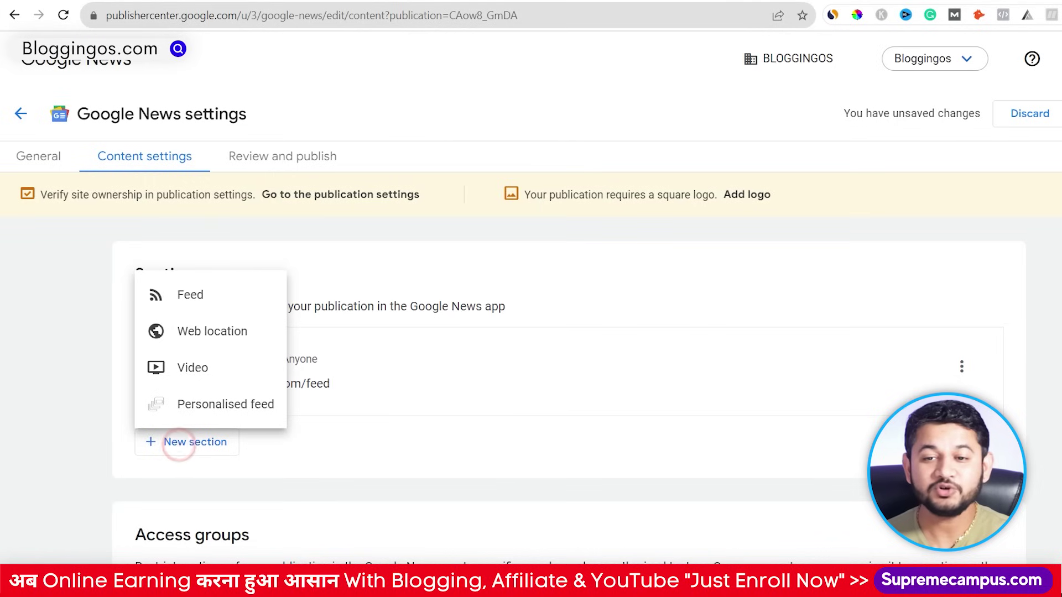
key("ctrl+t")
type("b")
key("Return")
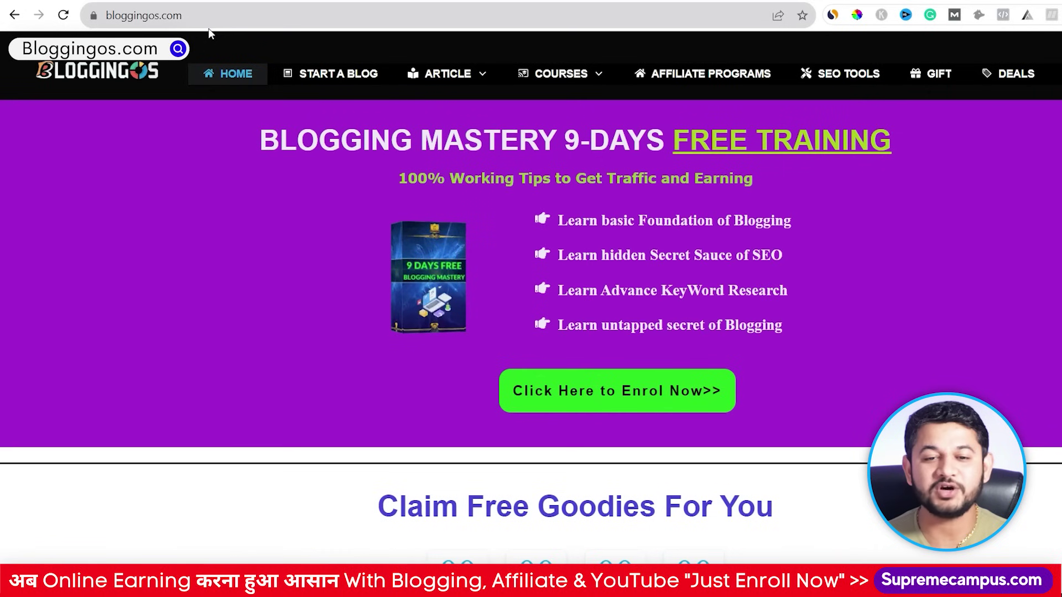
mouse_move(470, 83)
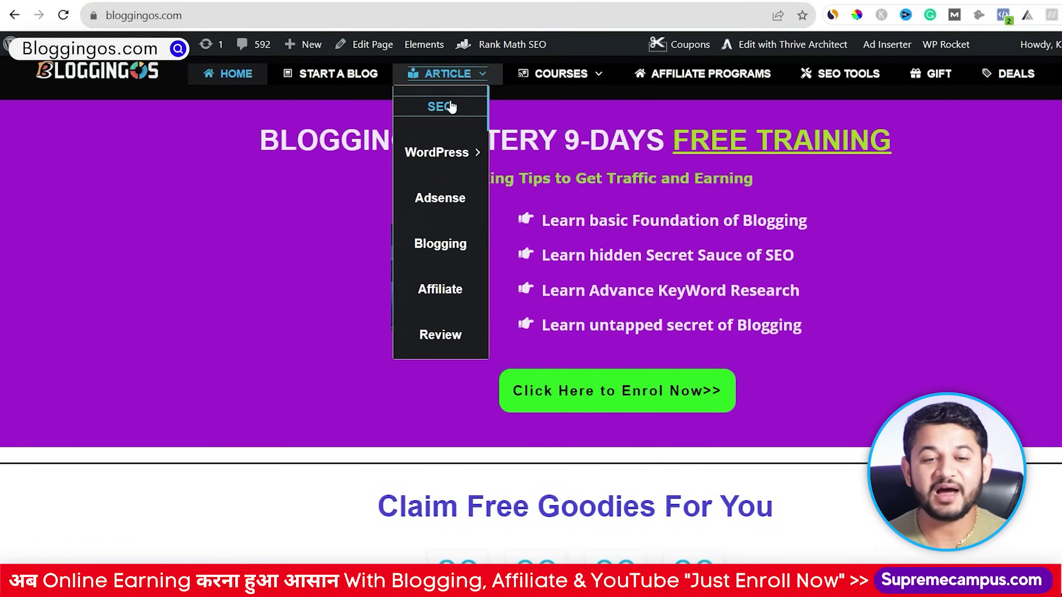
left_click(405, 21)
left_click(405, 21)
type("/category/article")
key("Return")
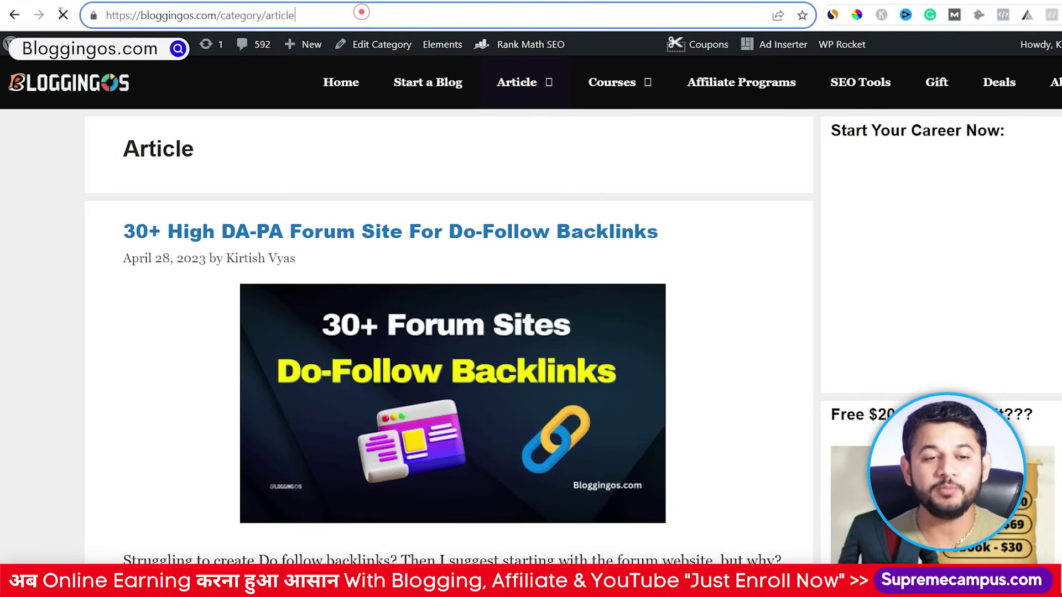
left_click(362, 13)
key("ctrl+c")
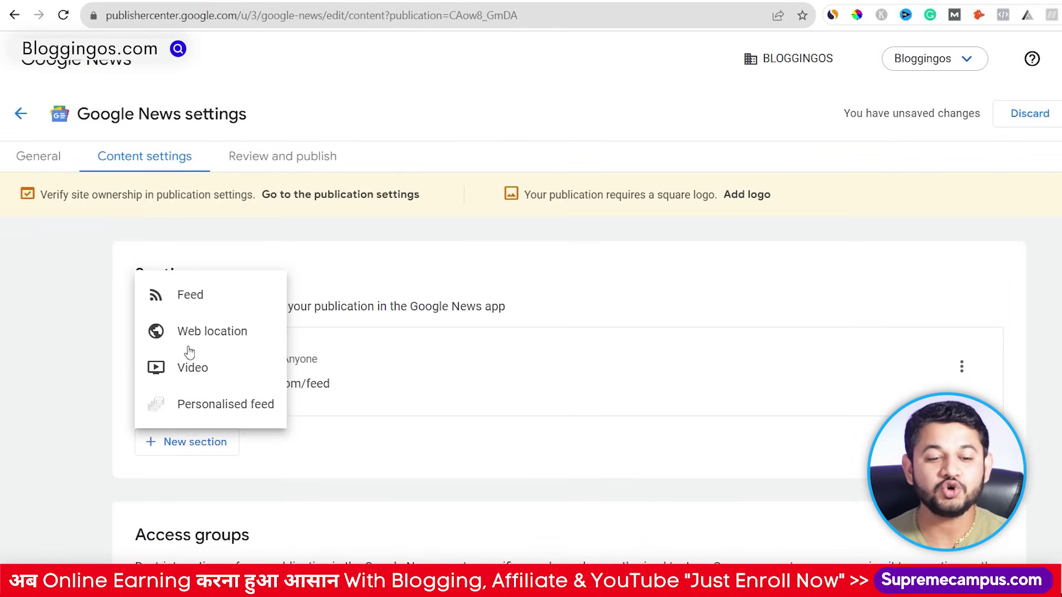
left_click(170, 443)
left_click(173, 445)
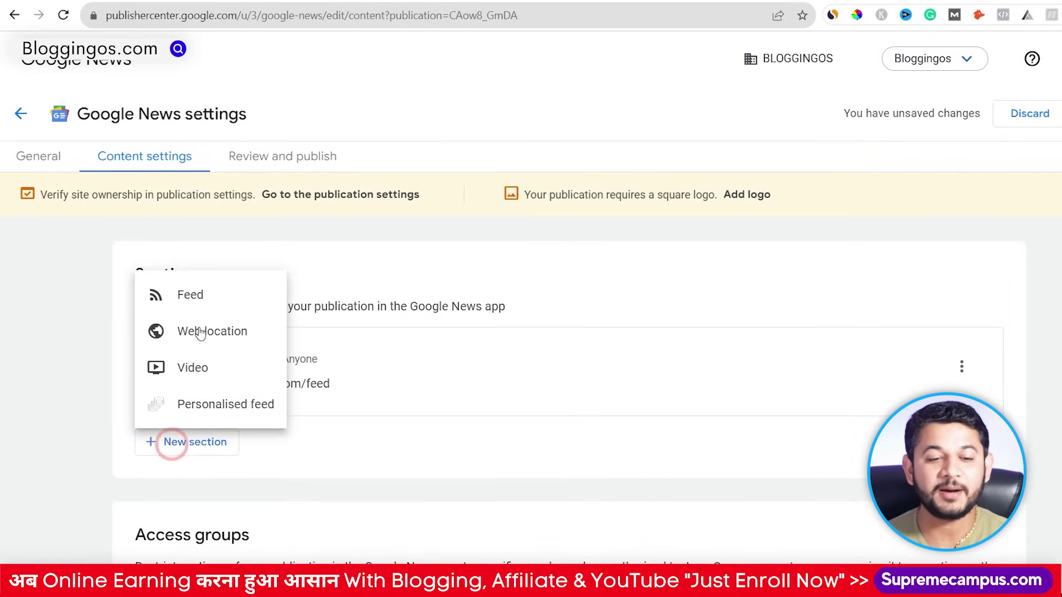
left_click(189, 295)
left_click(345, 230)
type("Article")
key("Tab")
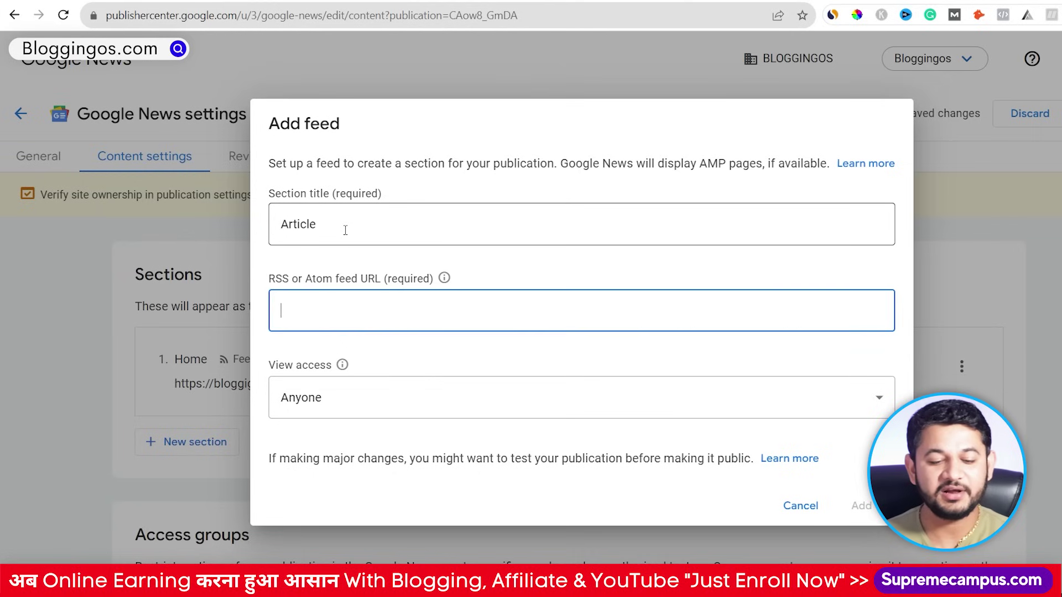
key("ctrl+v")
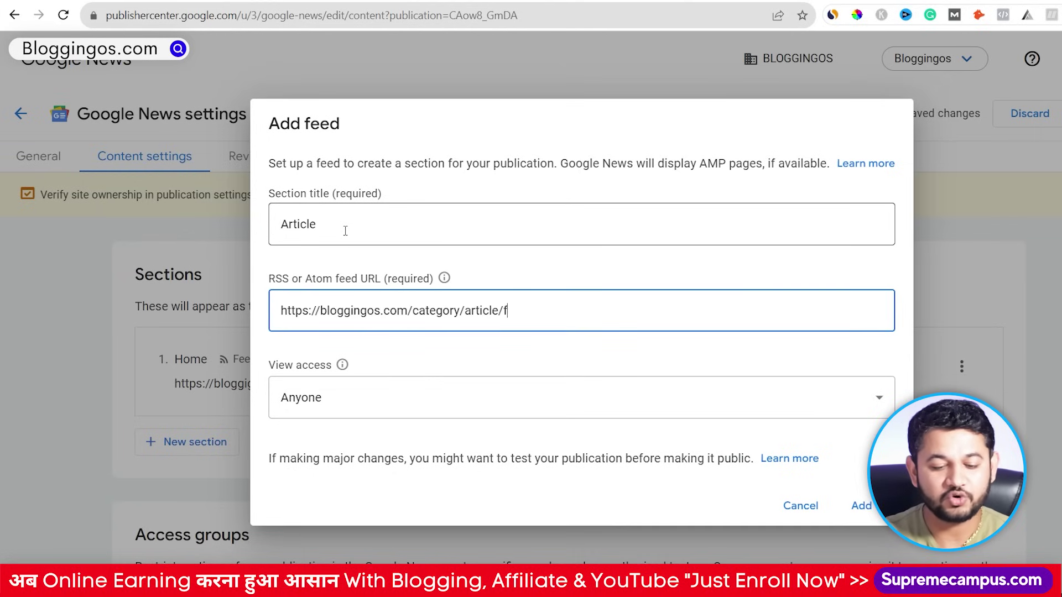
left_click(859, 505)
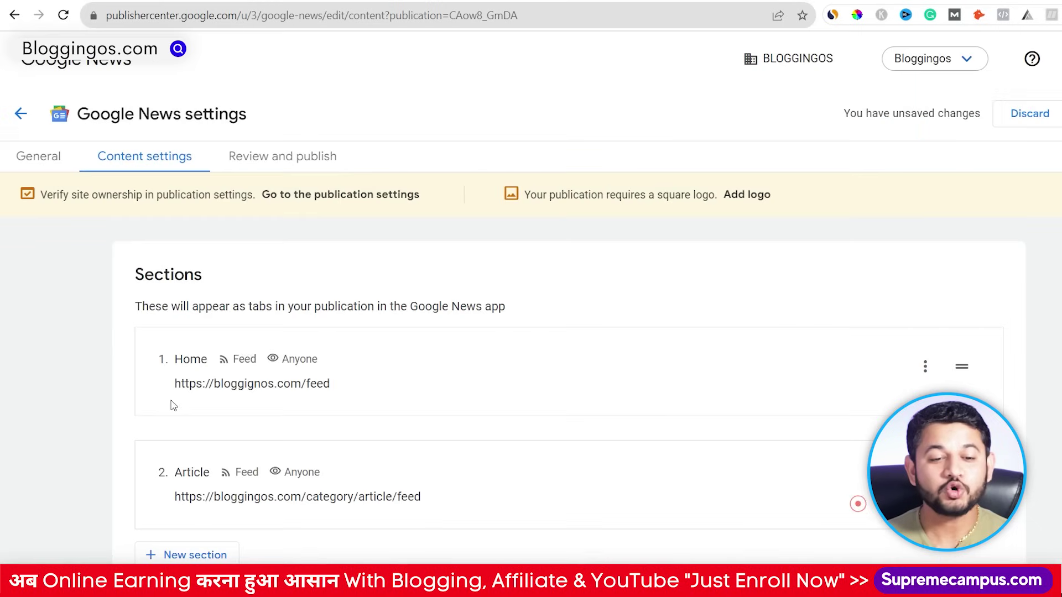
scroll(315, 403, "down", 3)
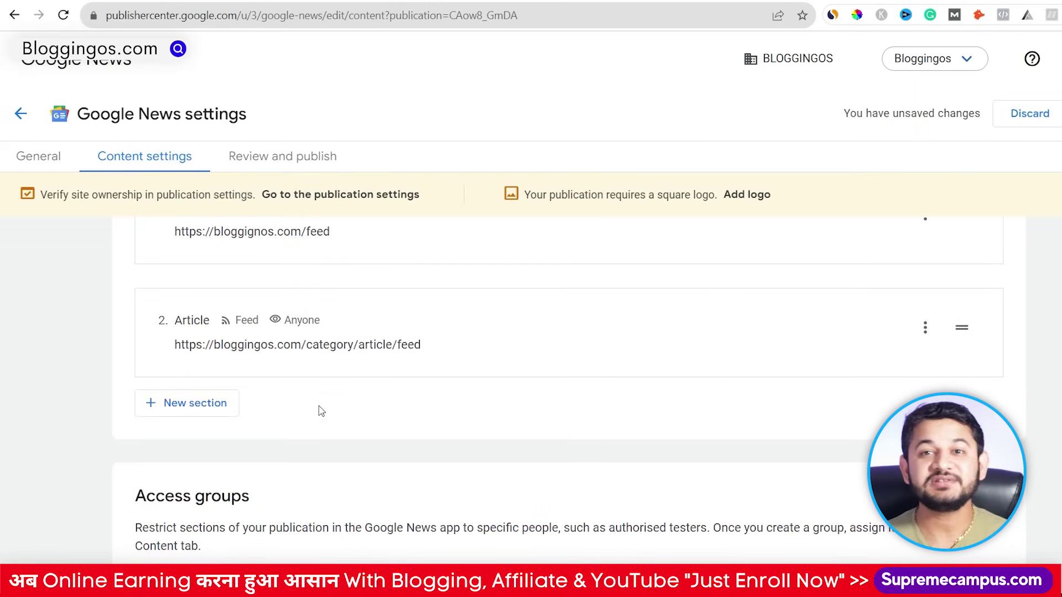
scroll(322, 411, "down", 3)
- Review remaining publishing issues and head toward publication settings, keeping unsaved changes
left_click(1010, 530)
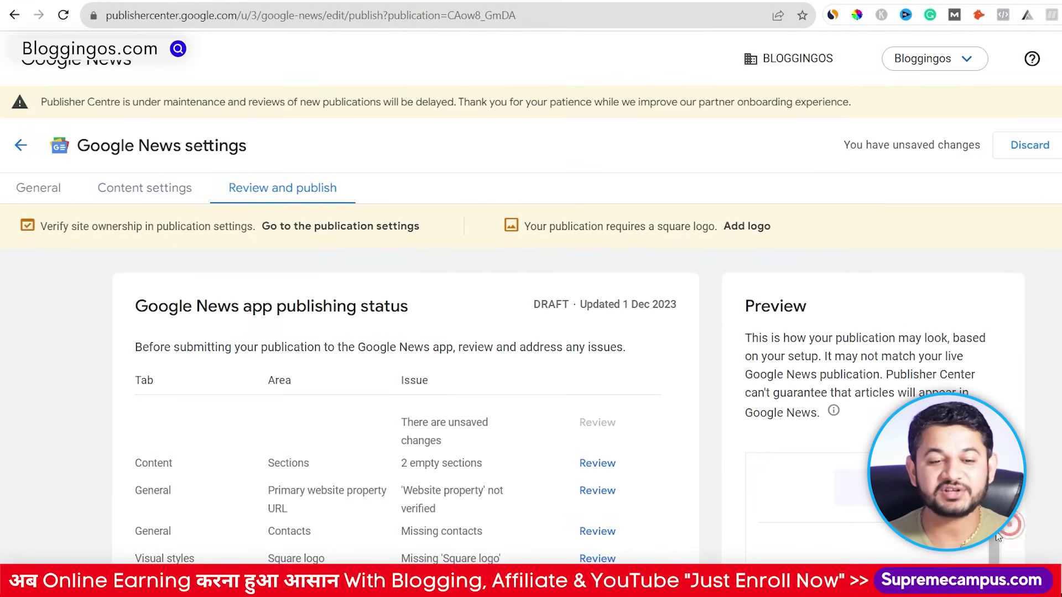
scroll(542, 359, "down", 3)
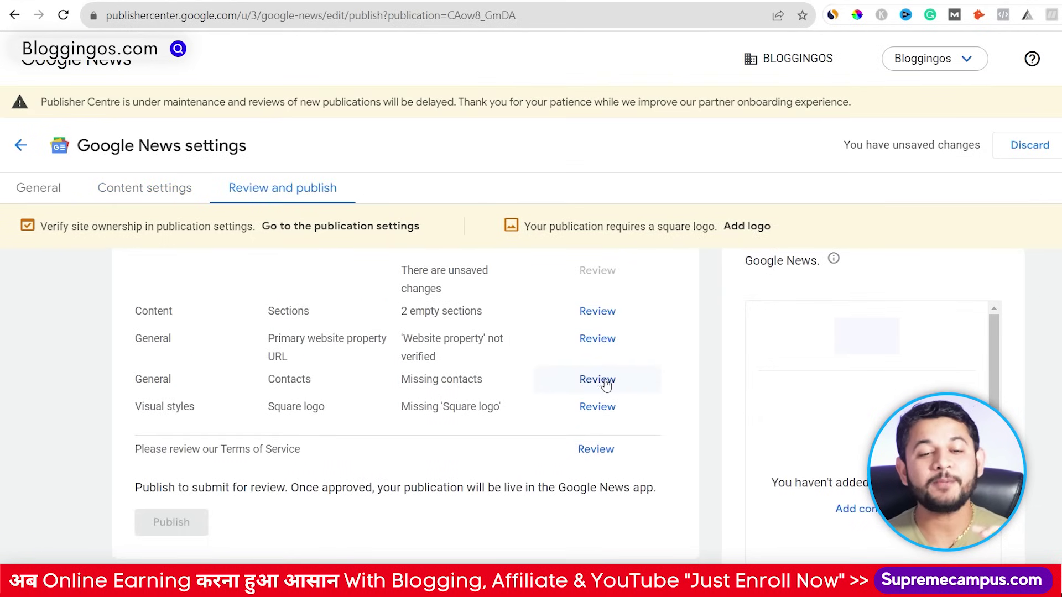
left_click(321, 223)
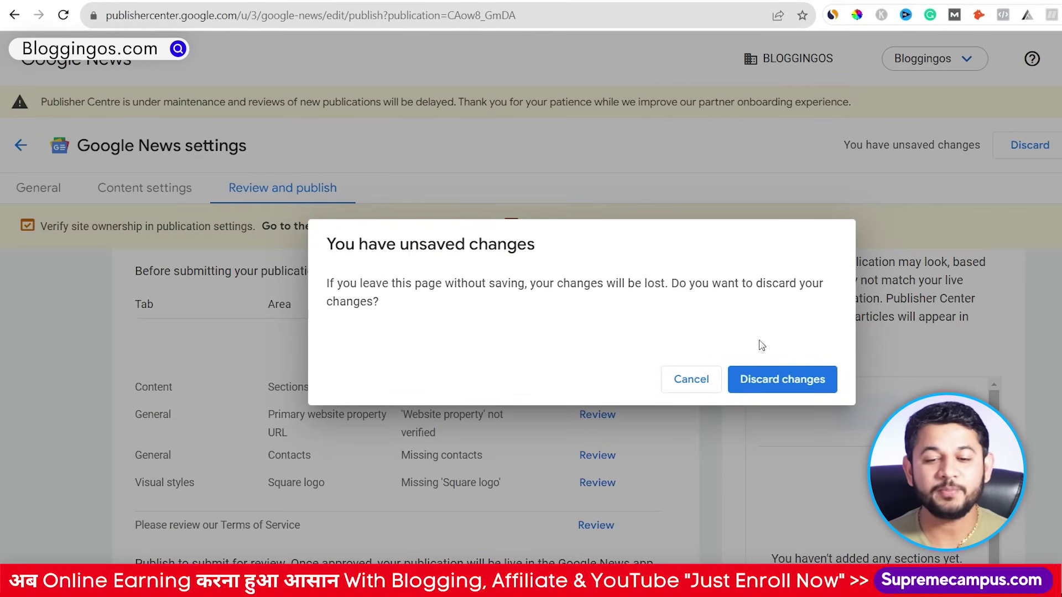
left_click(684, 378)
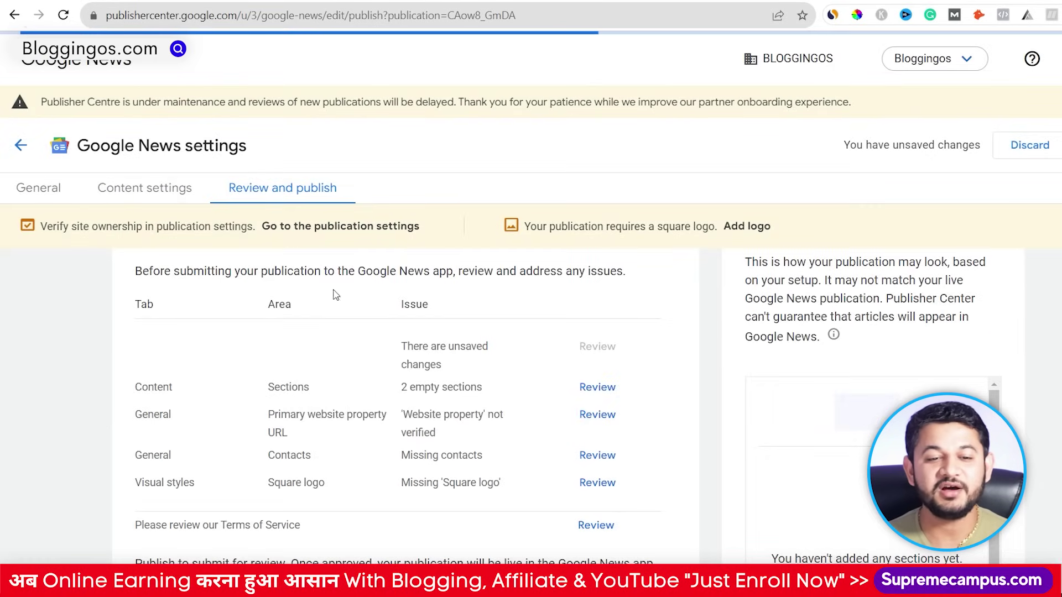
left_click(324, 235)
left_click(683, 378)
left_click(331, 228)
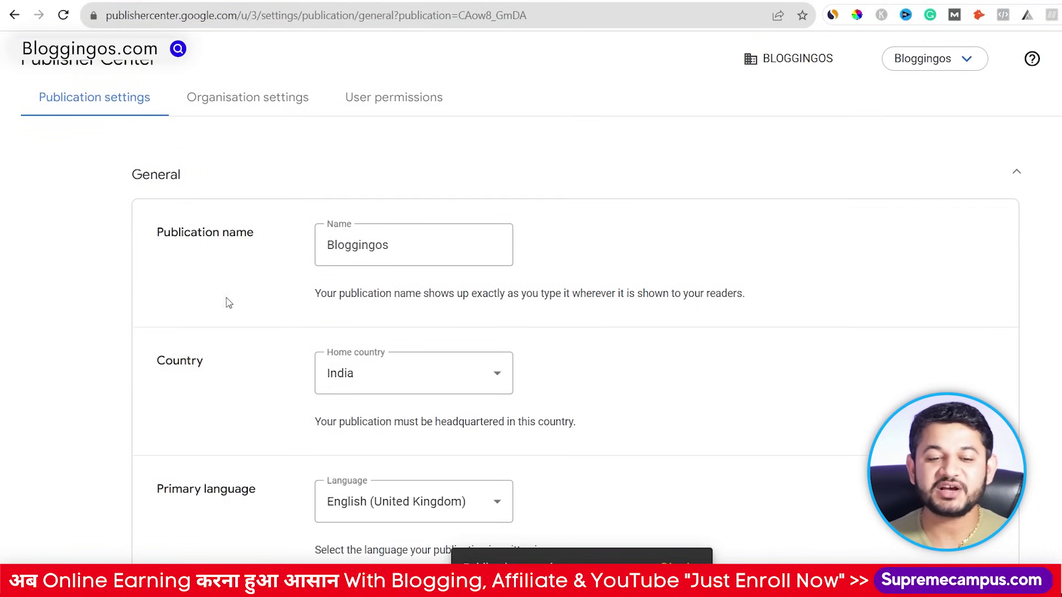
scroll(396, 287, "down", 5)
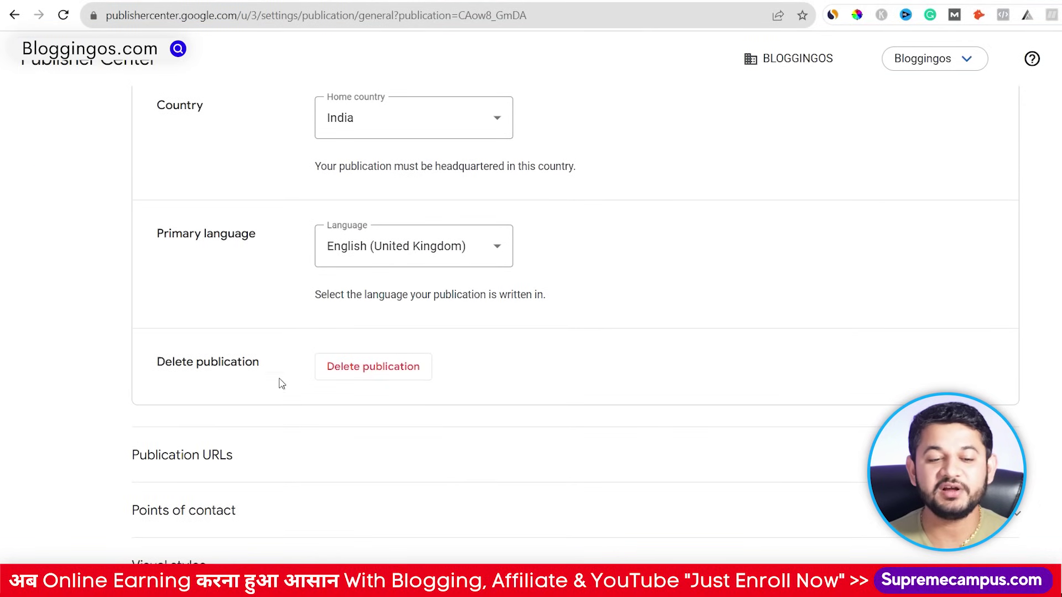
left_click(193, 453)
left_click_drag(471, 181, 335, 182)
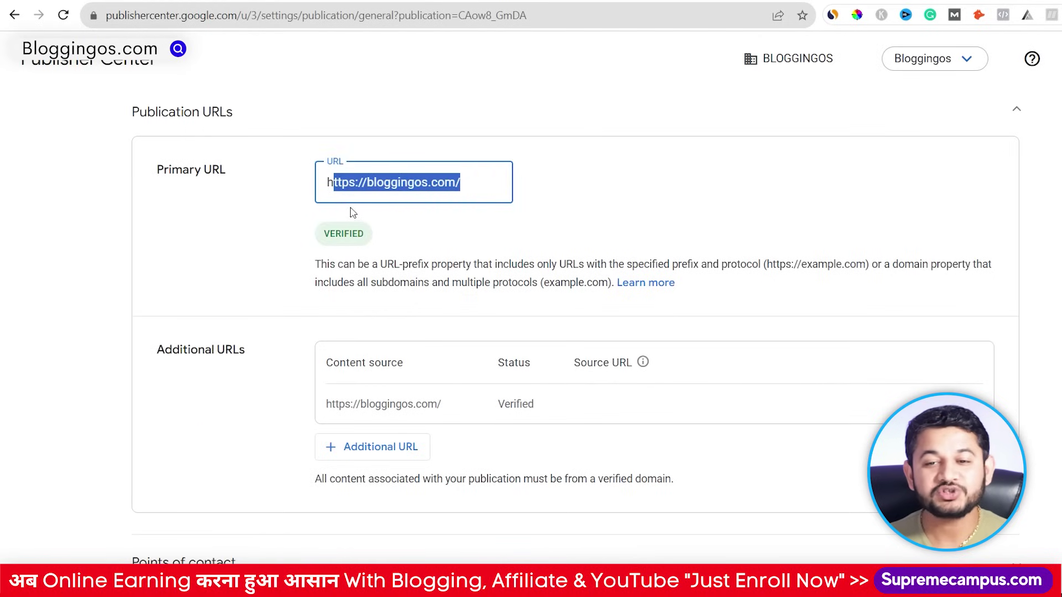
left_click(926, 164)
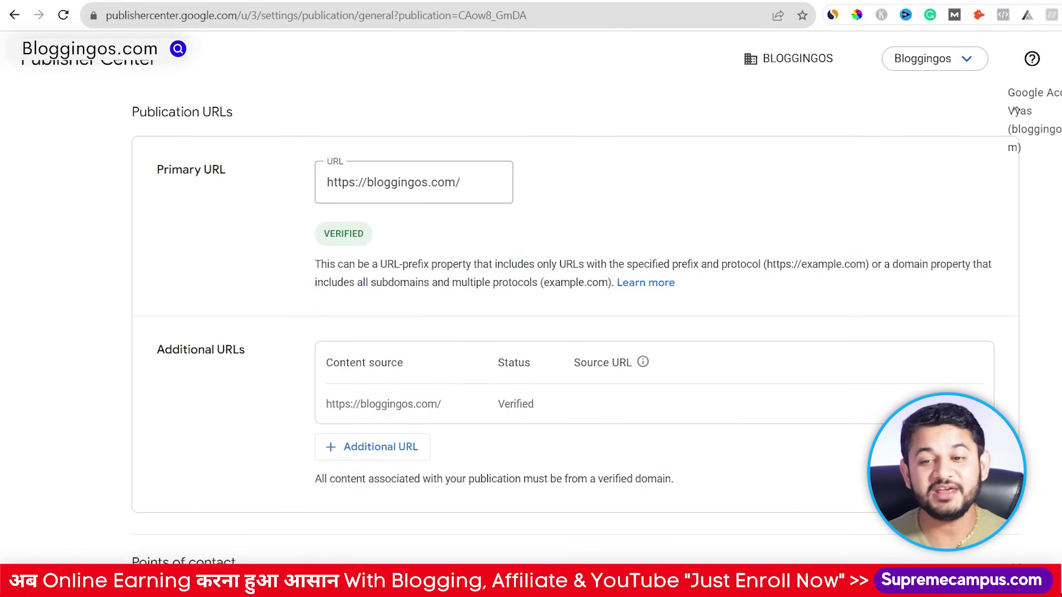
left_click(1056, 58)
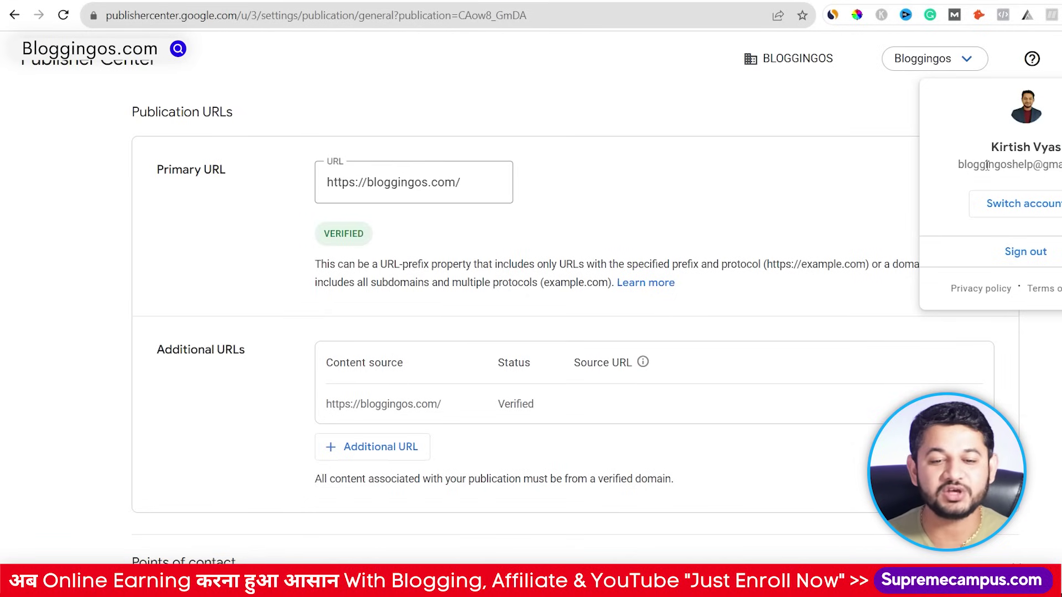
- Under Points of contact, add the help e-mail address for Technical issues and Product updates
scroll(586, 258, "down", 1)
left_click(332, 505)
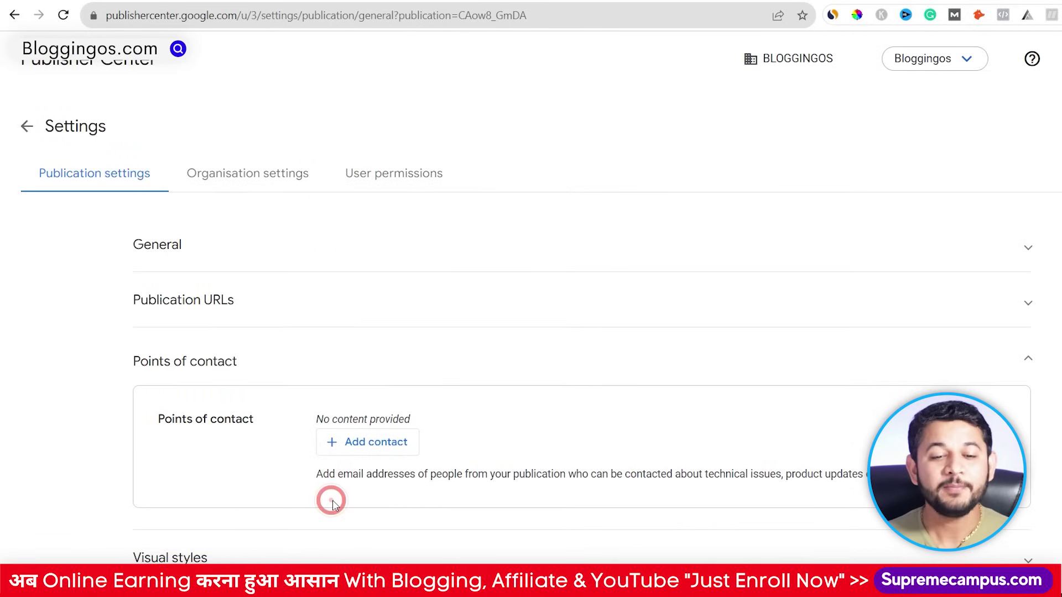
left_click(370, 443)
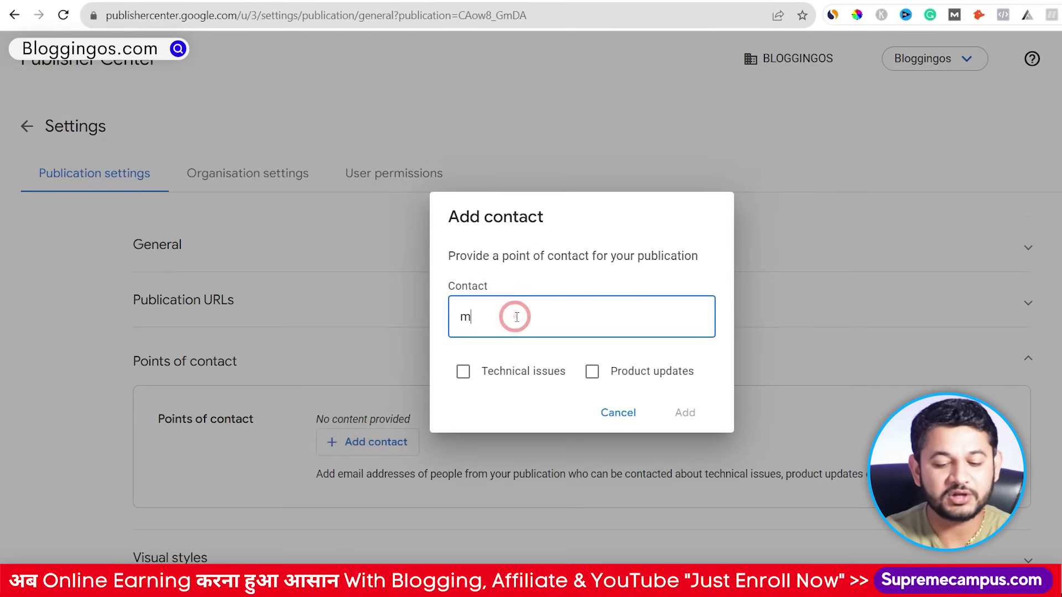
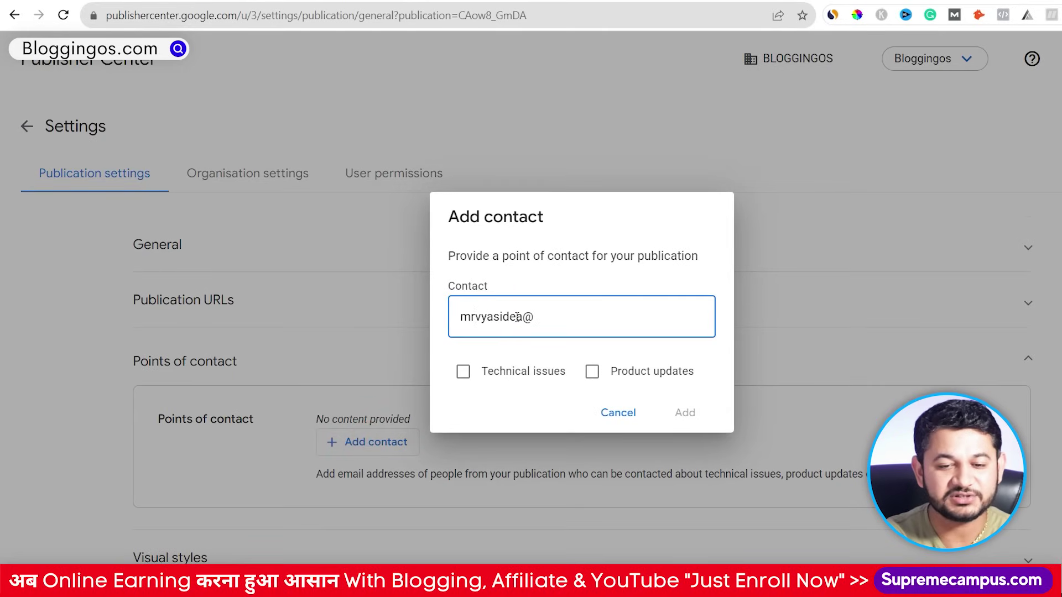
key("BackSpace")
key("BackSpace")
key("BackSpace")
key("BackSpace")
key("BackSpace")
key("BackSpace")
key("BackSpace")
key("BackSpace")
key("BackSpace")
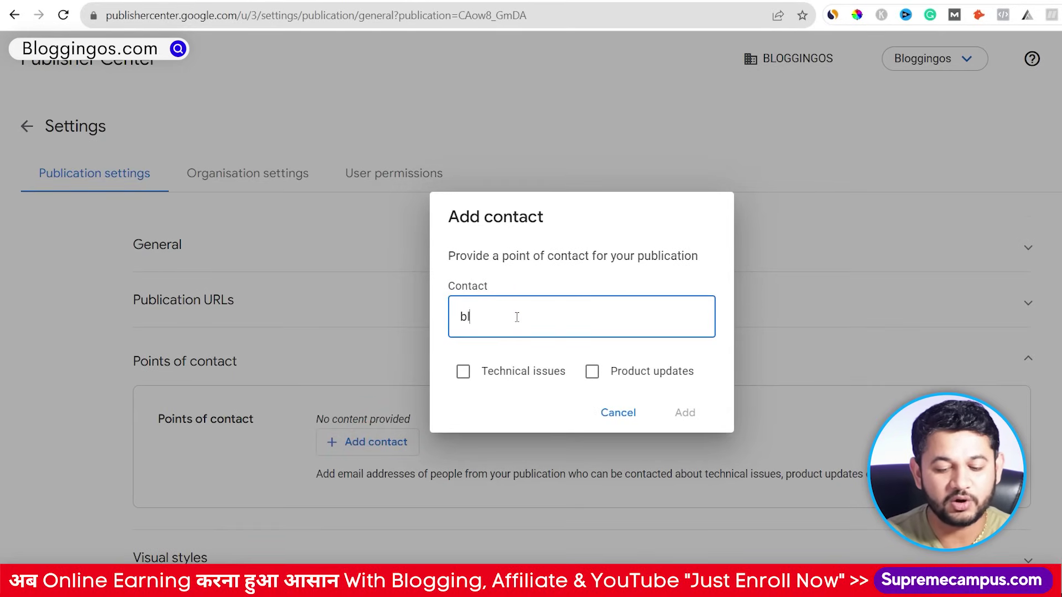
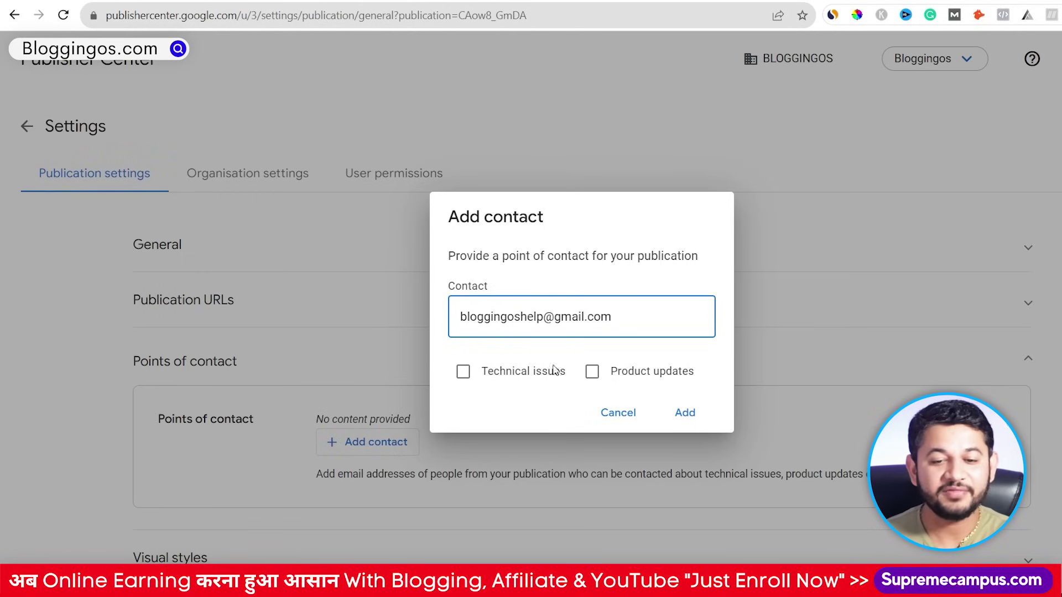
left_click(465, 371)
left_click(592, 372)
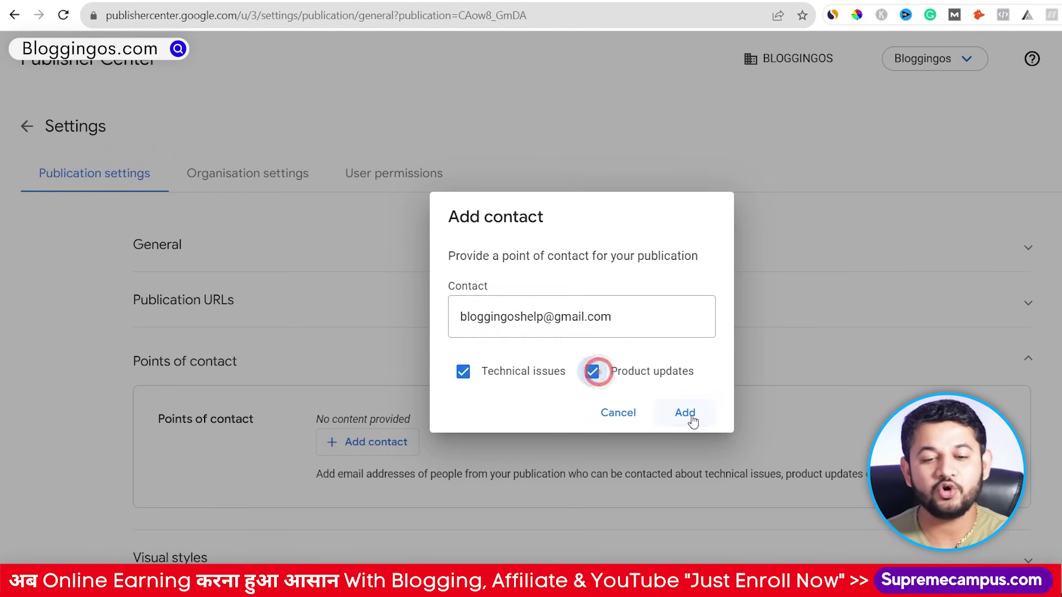
left_click(686, 414)
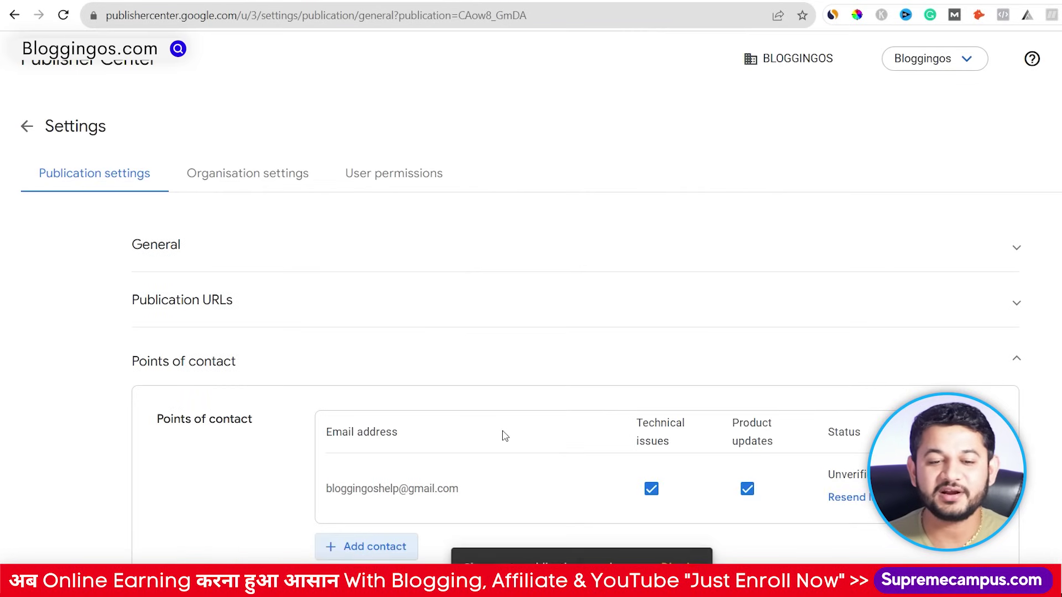
- Upload the BLOGGINGOS logo PNG as the light-theme rectangular logo under Visual styles
scroll(597, 445, "down", 2)
left_click(354, 500)
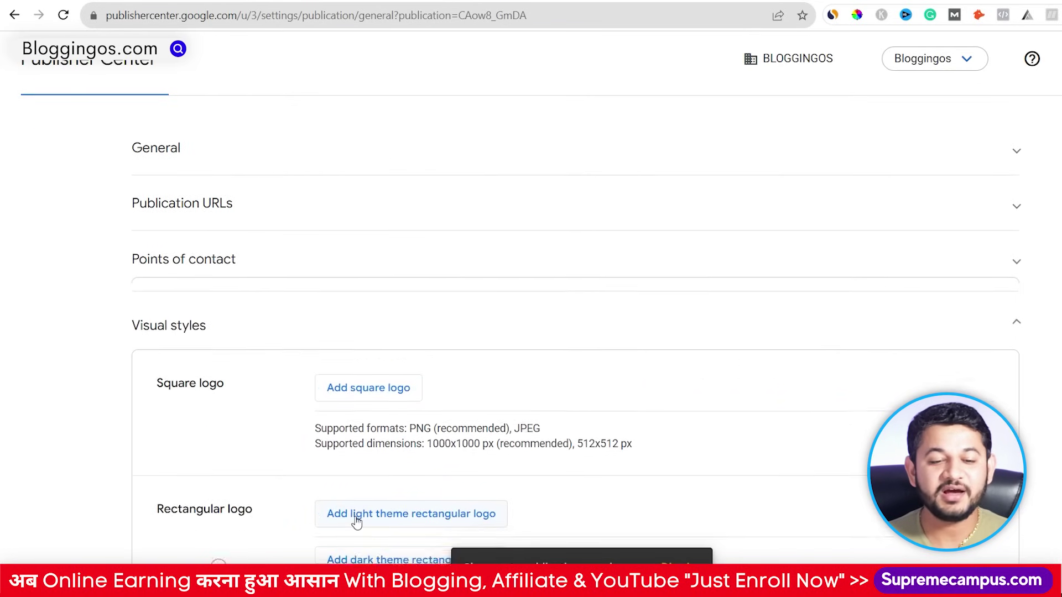
scroll(491, 263, "down", 5)
left_click(375, 280)
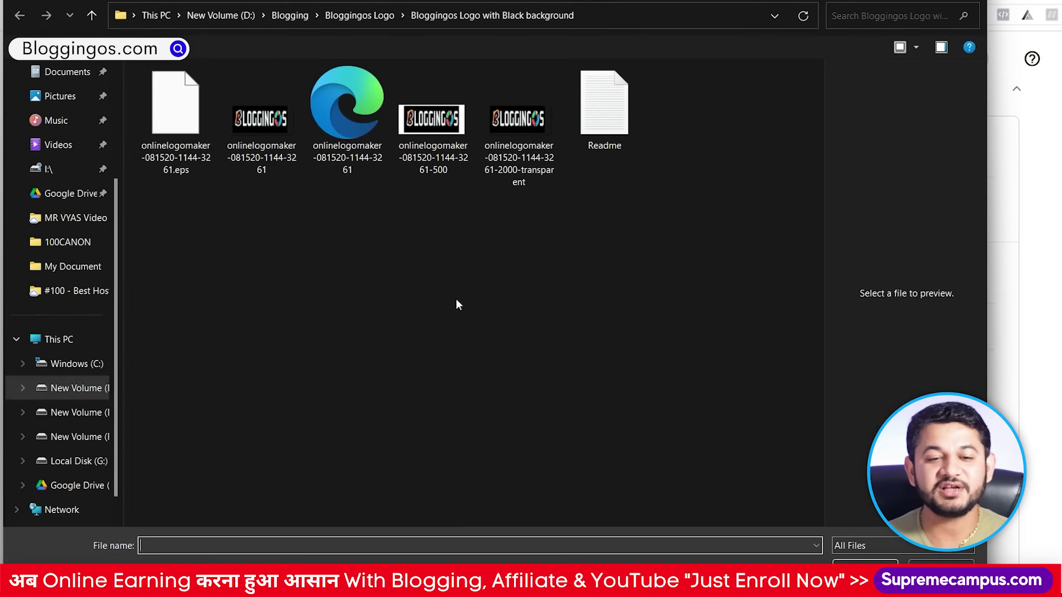
left_click(432, 119)
double_click(431, 119)
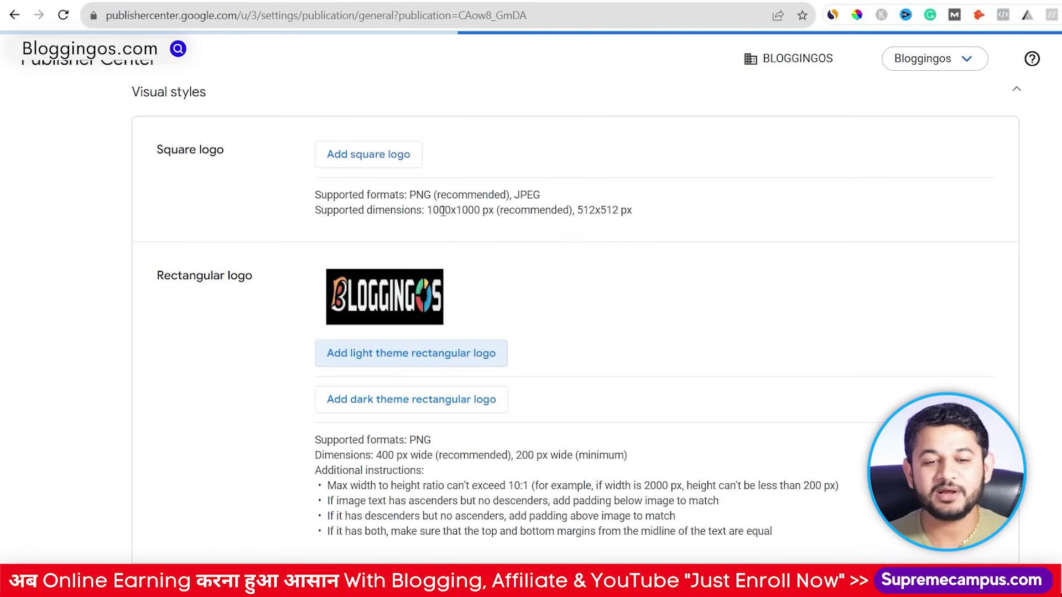
scroll(354, 431, "down", 2)
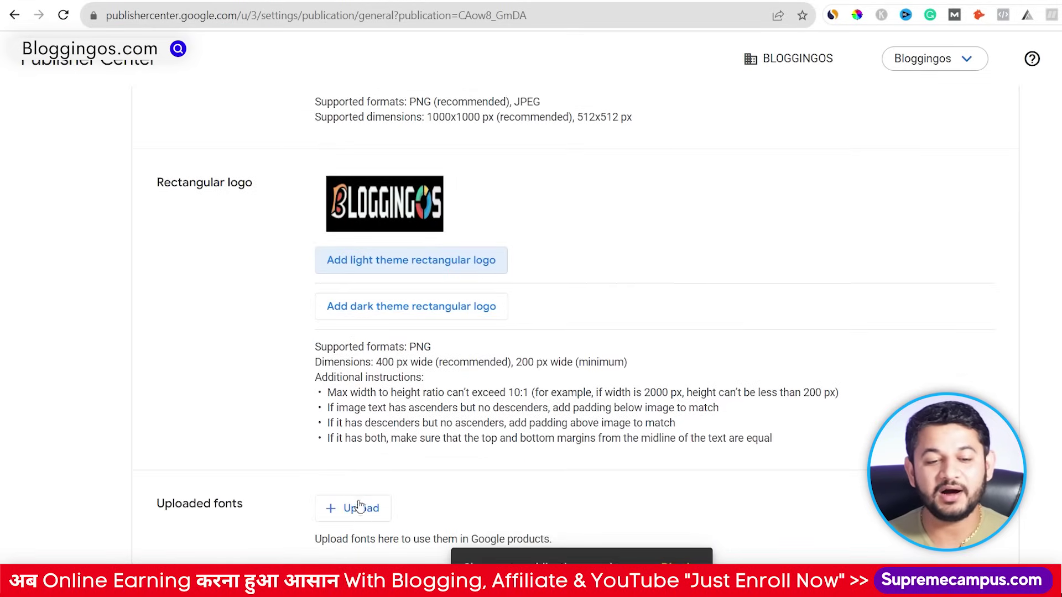
scroll(360, 511, "up", 9)
- Check the organisation's user permissions, then return to the Publisher Center home page
left_click(268, 173)
left_click(370, 185)
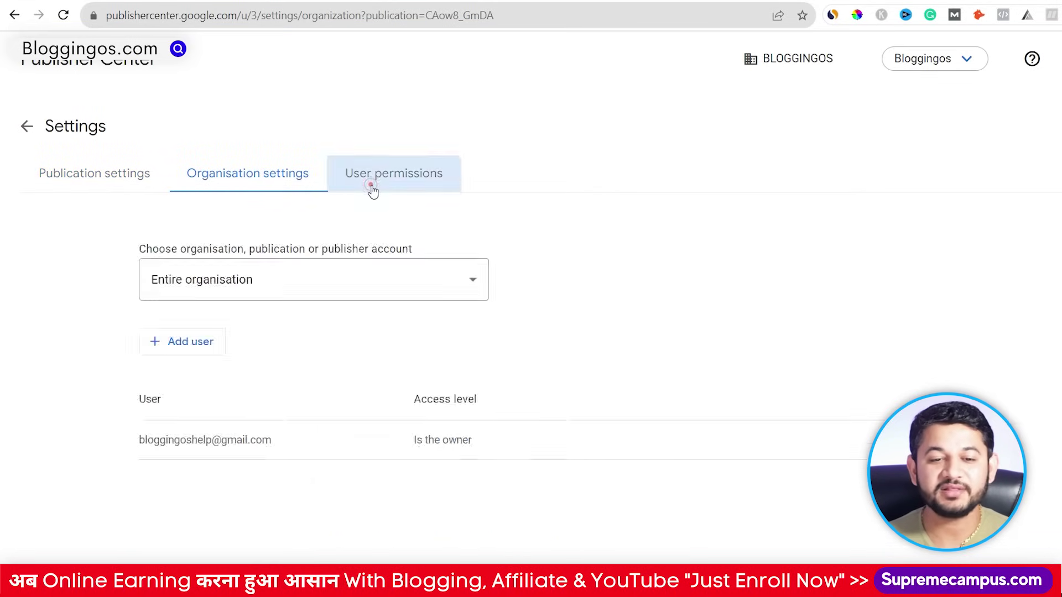
left_click(26, 127)
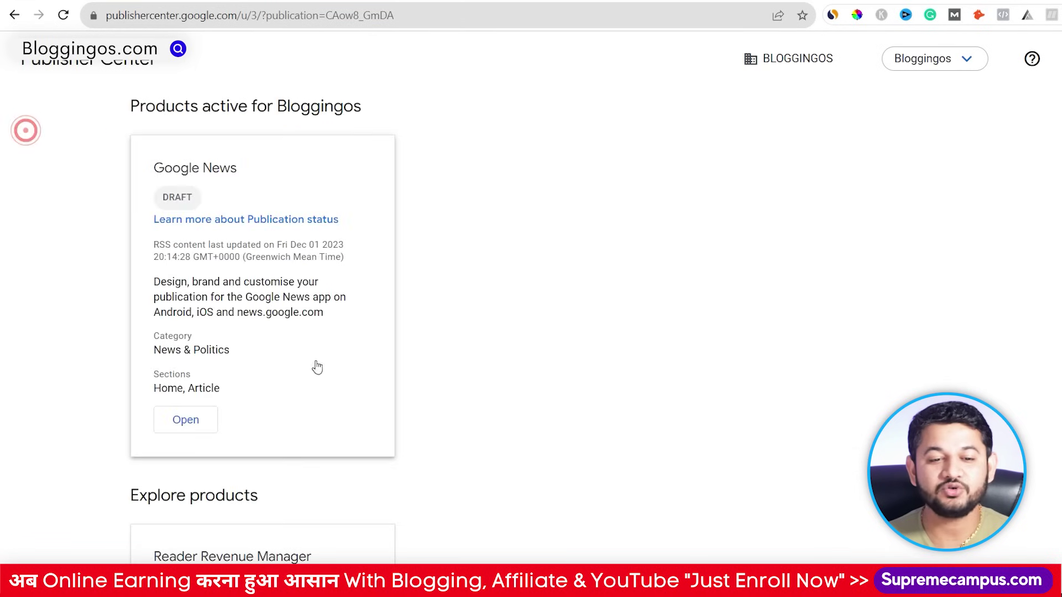
- Edit the Google News settings and go through Content settings to Review and publish
left_click(185, 419)
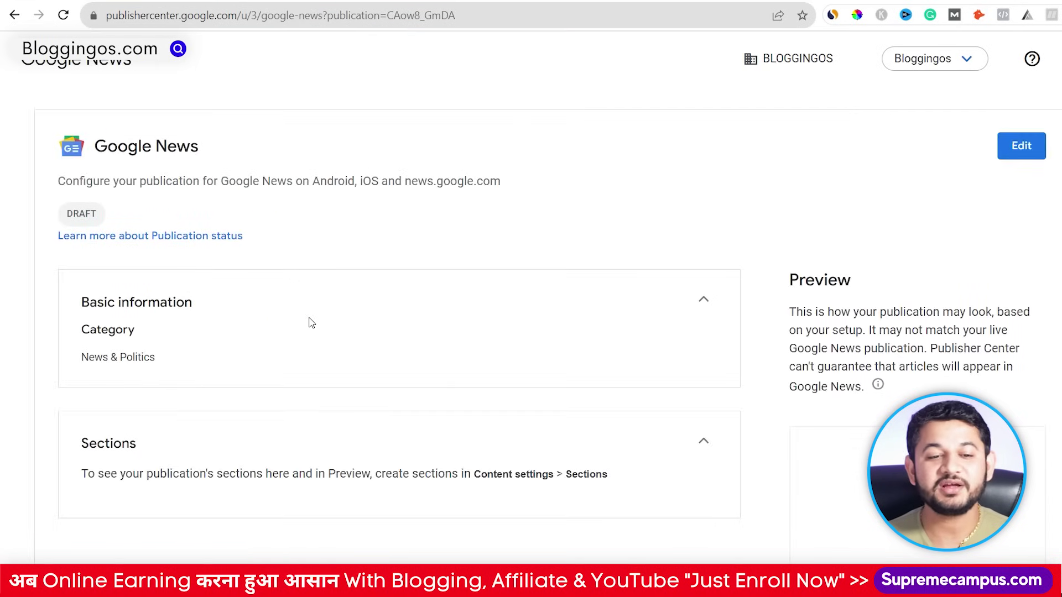
left_click(1000, 147)
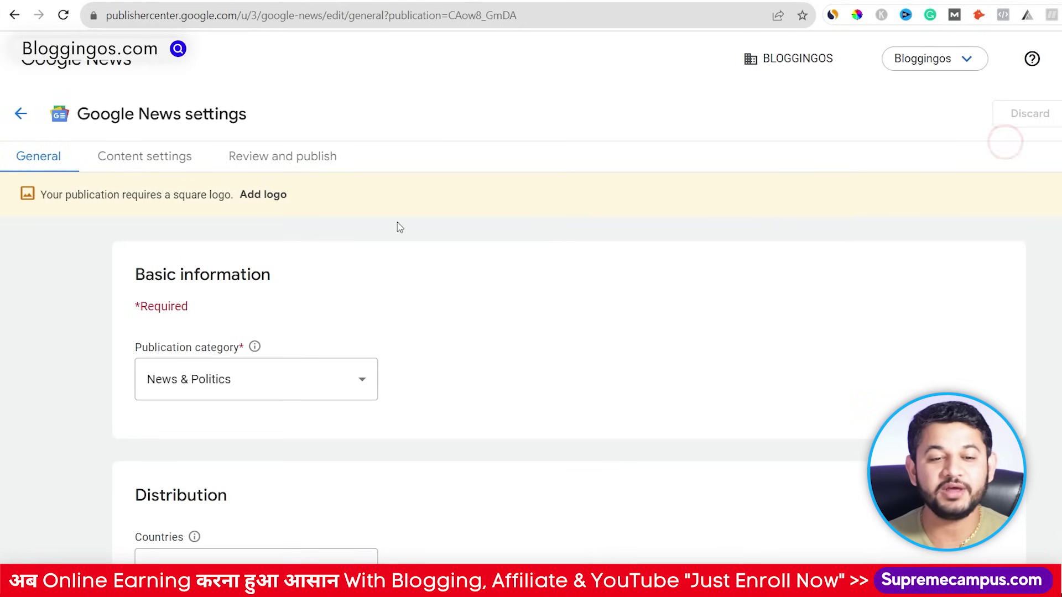
left_click(137, 152)
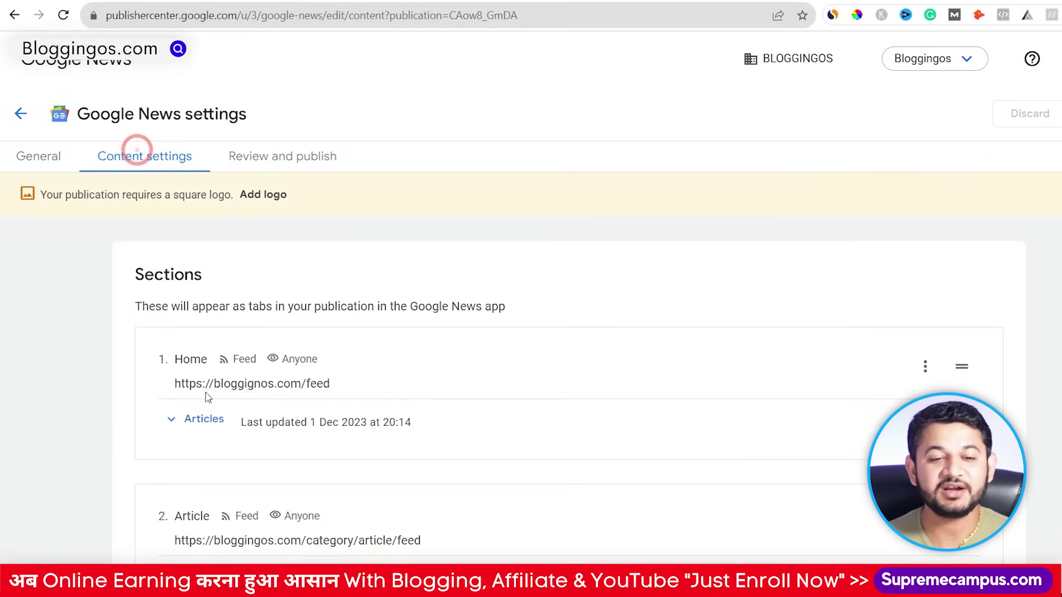
left_click(254, 165)
- Review the remaining issues and switch the preview between the Home and Article sections
scroll(251, 267, "down", 3)
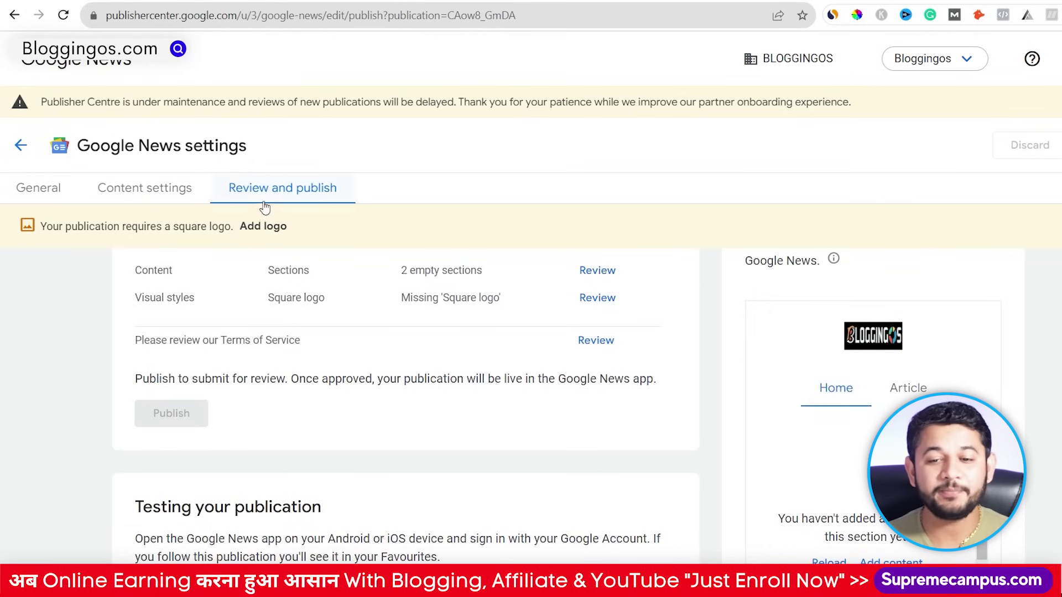
scroll(717, 390, "down", 3)
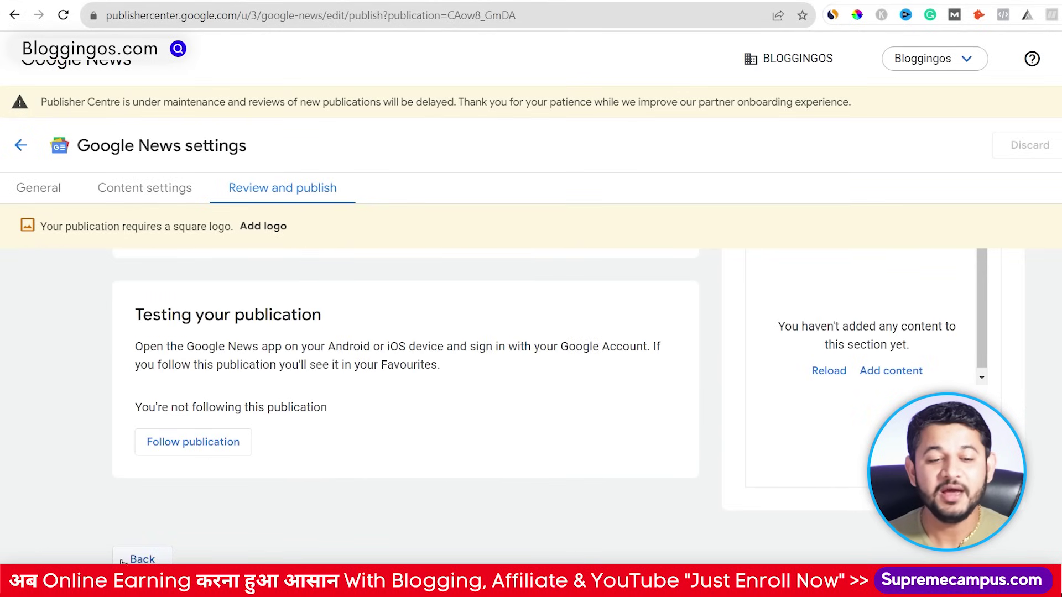
scroll(353, 425, "up", 6)
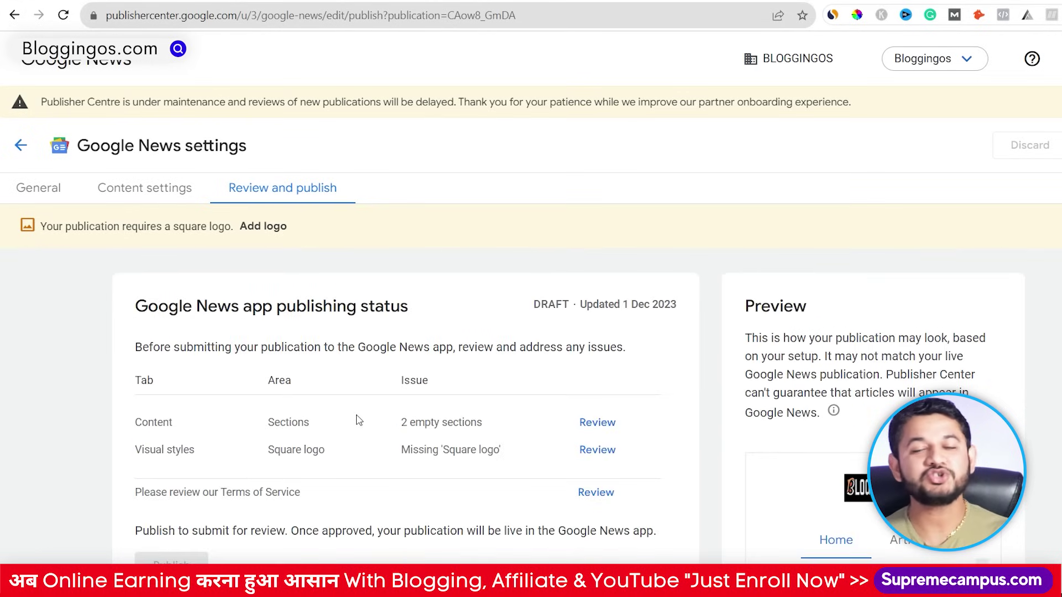
scroll(637, 353, "down", 4)
left_click(904, 312)
left_click(854, 312)
left_click(901, 312)
left_click(840, 313)
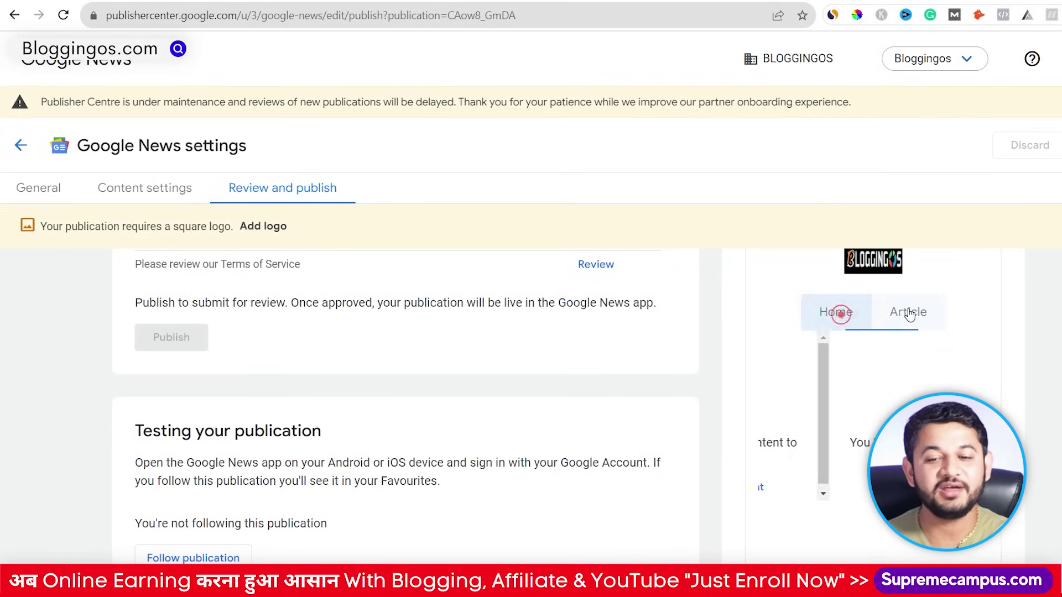
left_click(909, 312)
scroll(908, 312, "up", 1)
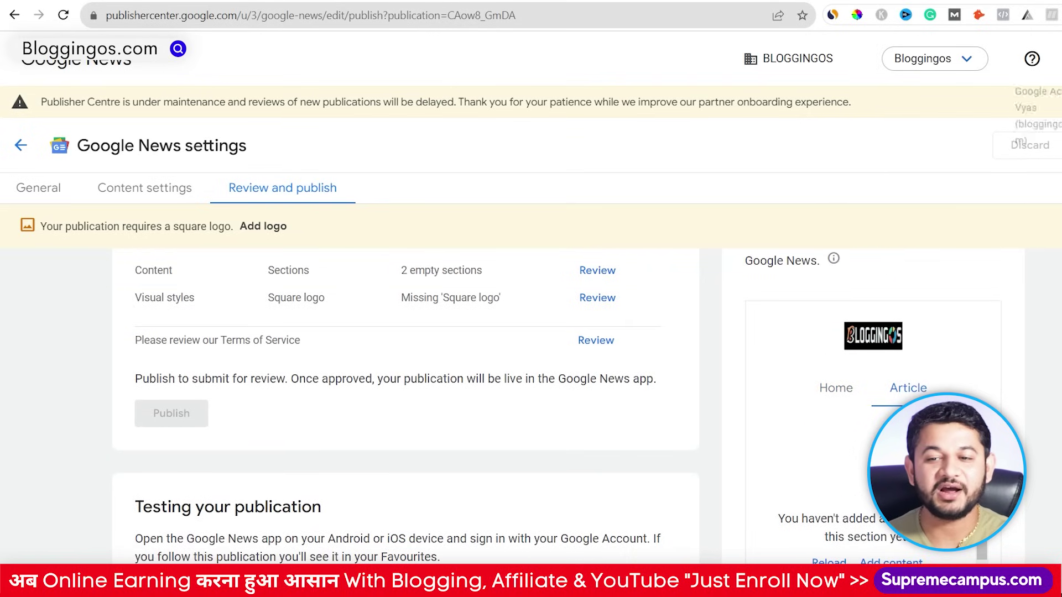